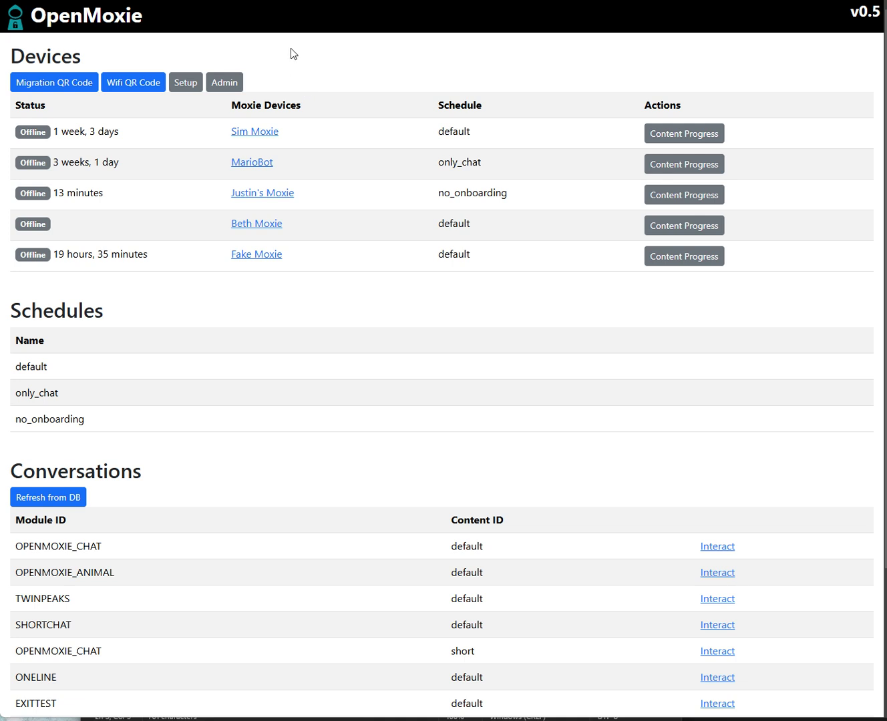
Open the form for adding a new single prompt chat in the Hive administration site.
{"action": "left_click", "coordinate": [223, 83]}
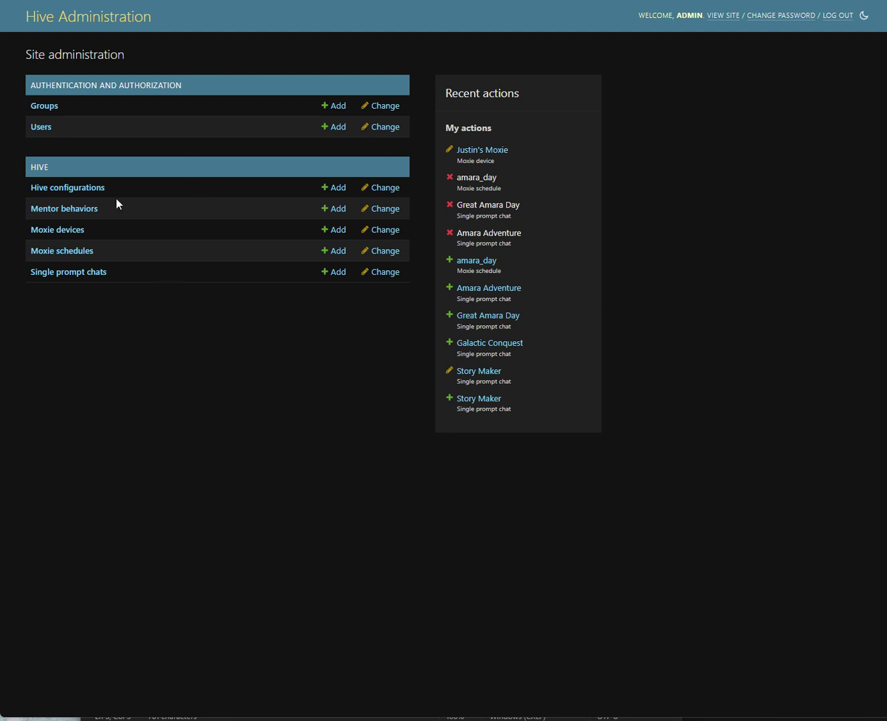
{"action": "left_click", "coordinate": [62, 274]}
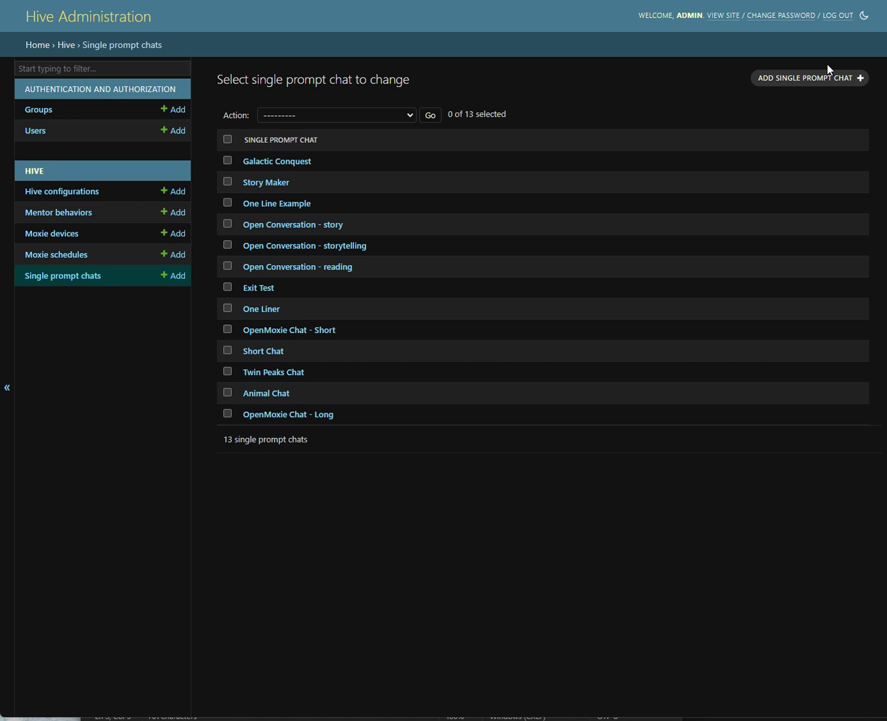
{"action": "left_click", "coordinate": [807, 79]}
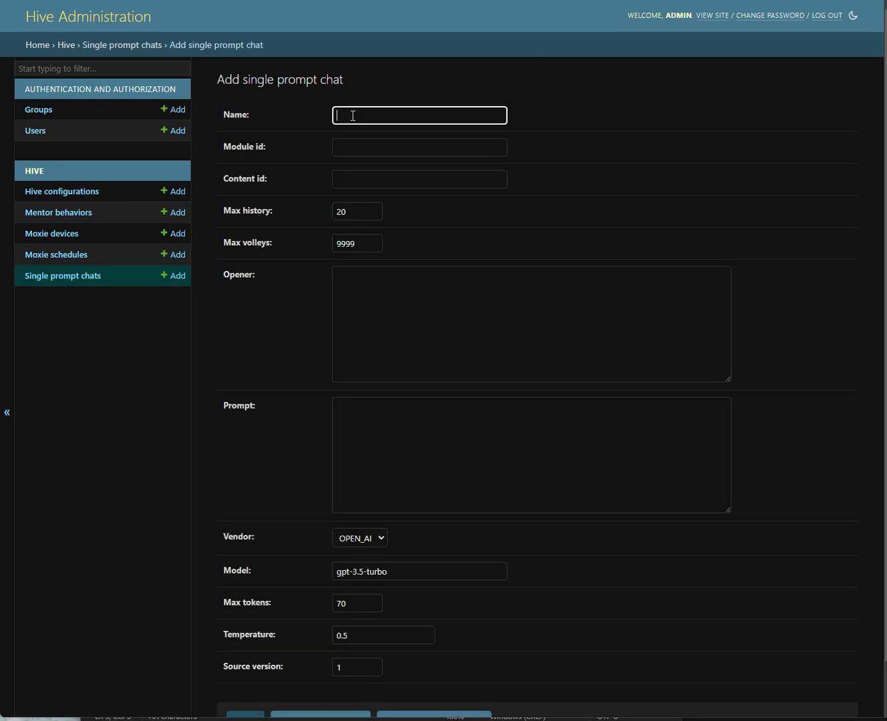
Name the chat Amara Intro, with module id AMARA, content id welcome and max volleys 0.
{"action": "type", "text": "Amasr"}
{"action": "key", "text": "BackSpace"}
{"action": "key", "text": "BackSpace"}
{"action": "type", "text": "ra Intro"}
{"action": "key", "text": "Tab"}
{"action": "type", "text": "AMA"}
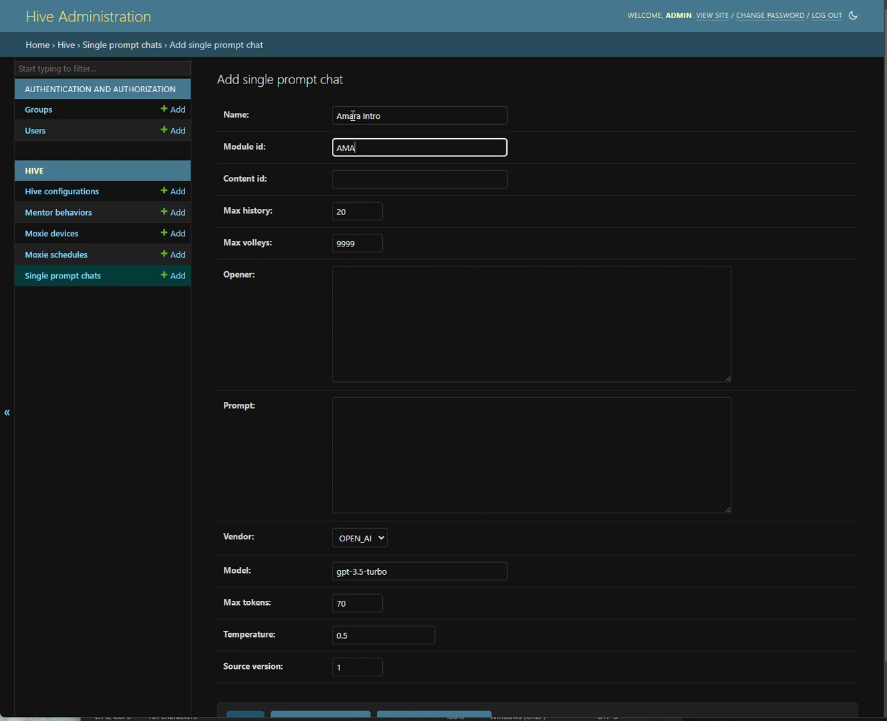
{"action": "type", "text": "RA"}
{"action": "key", "text": "Tab"}
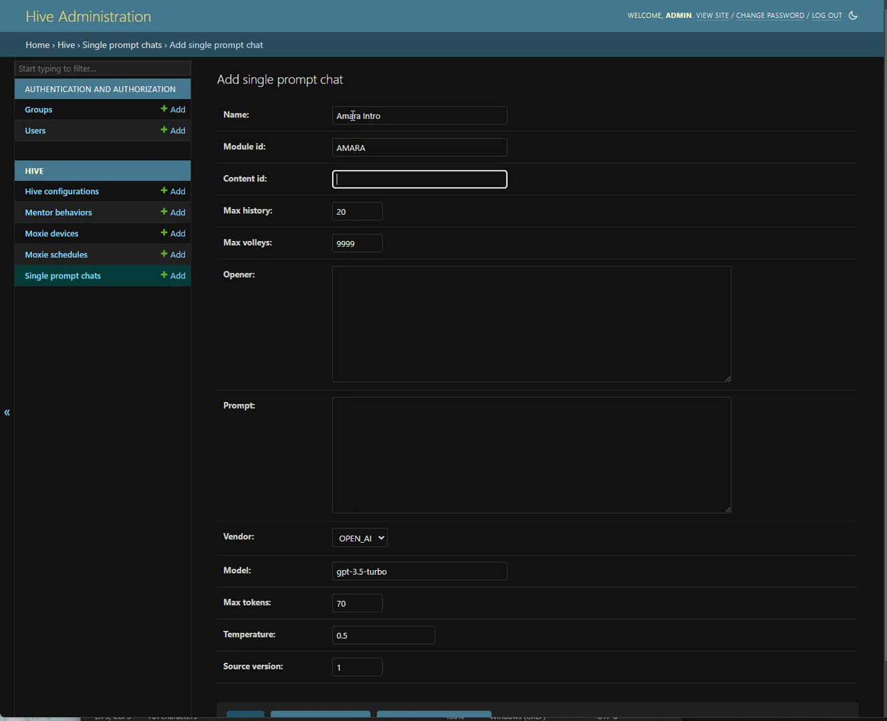
{"action": "type", "text": "welcome"}
{"action": "key", "text": "Tab"}
{"action": "key", "text": "Tab"}
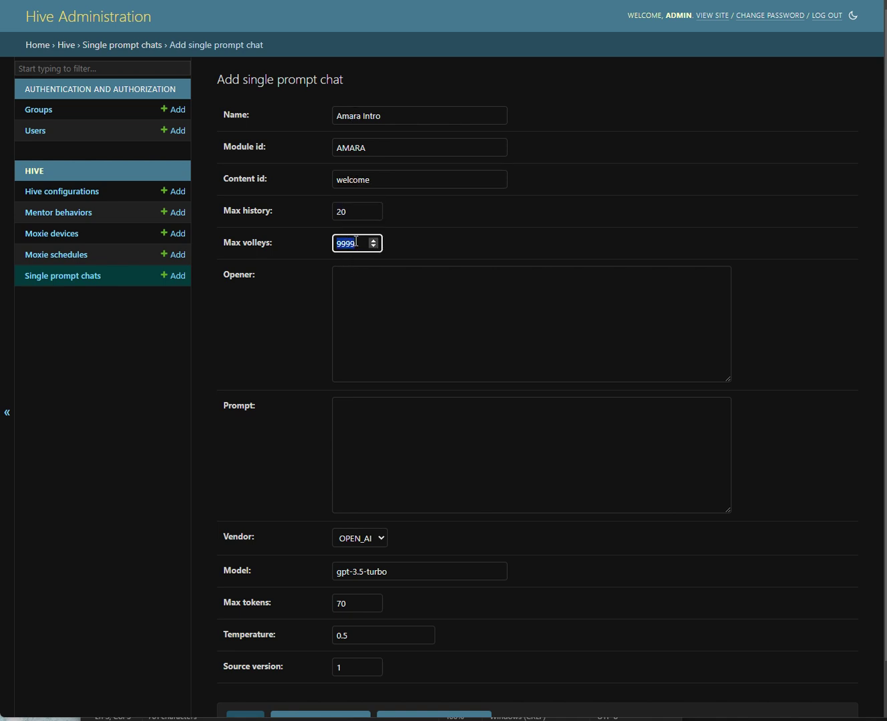
{"action": "type", "text": "0"}
Copy the first opener, the "Hello!" greeting line, from the Notepad notes into the chat's Opener field.
{"action": "left_click", "coordinate": [402, 313]}
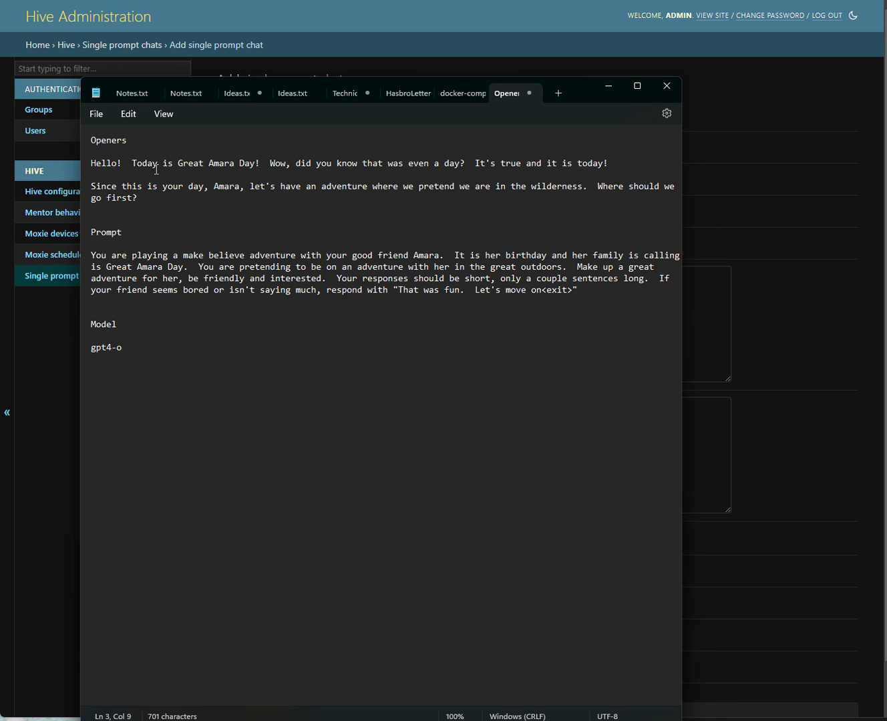
{"action": "left_click", "coordinate": [86, 166]}
{"action": "key", "text": "ctrl+c"}
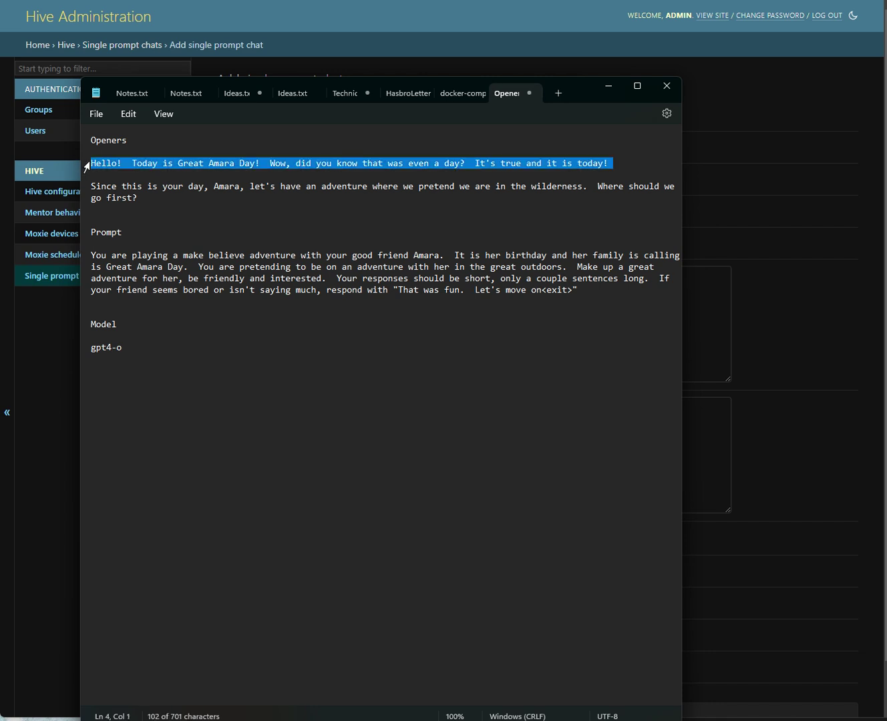
{"action": "left_click", "coordinate": [792, 84]}
{"action": "left_click", "coordinate": [391, 328]}
{"action": "key", "text": "ctrl+v"}
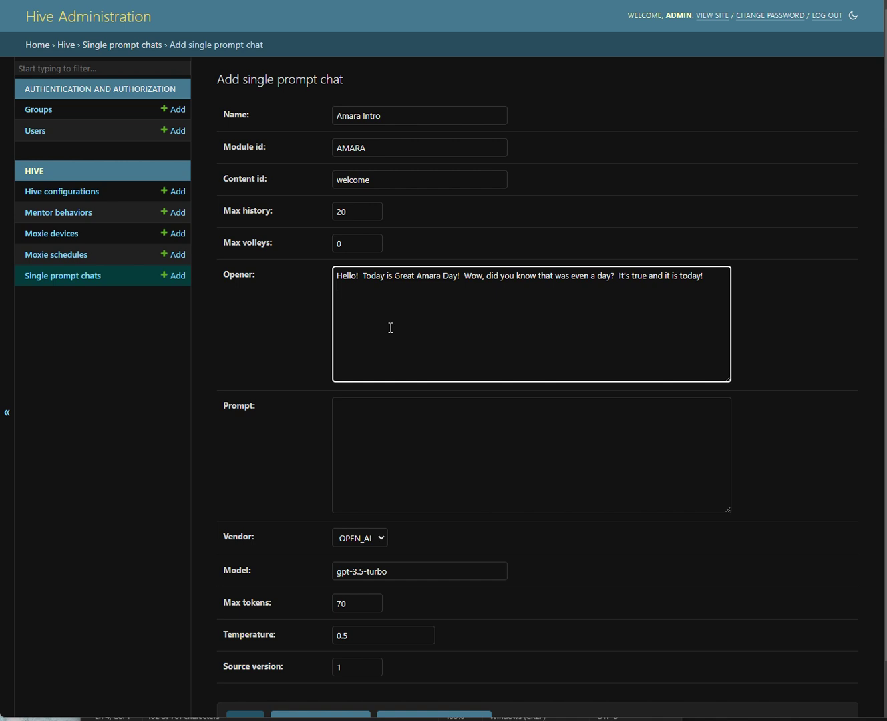
Enter "Not used" as the chat's prompt and save the chat.
{"action": "left_click", "coordinate": [453, 461]}
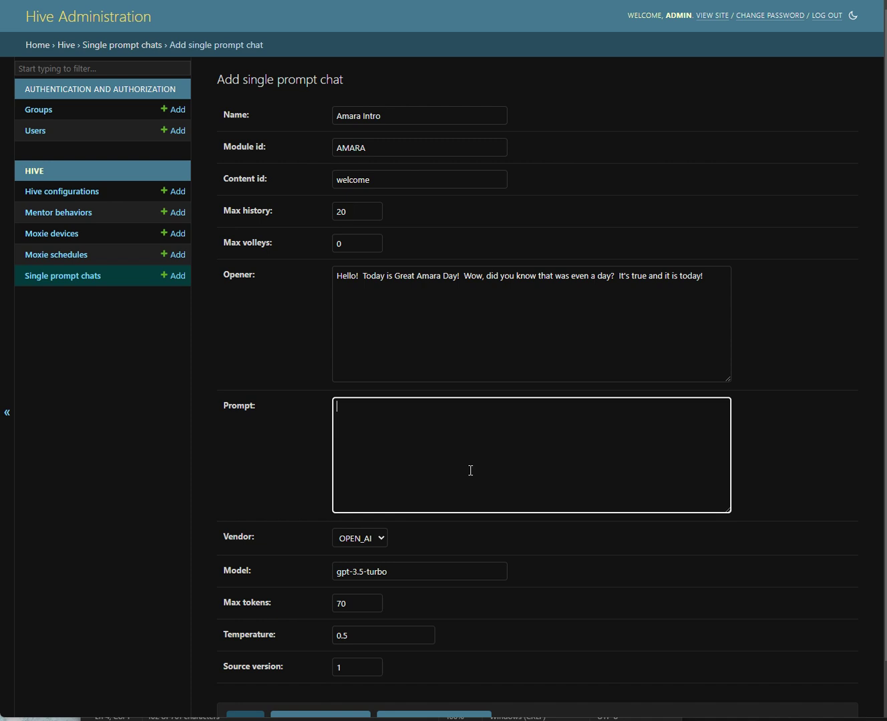
{"action": "type", "text": "Not used"}
{"action": "scroll", "coordinate": [267, 473], "scroll_direction": "down", "scroll_amount": 1}
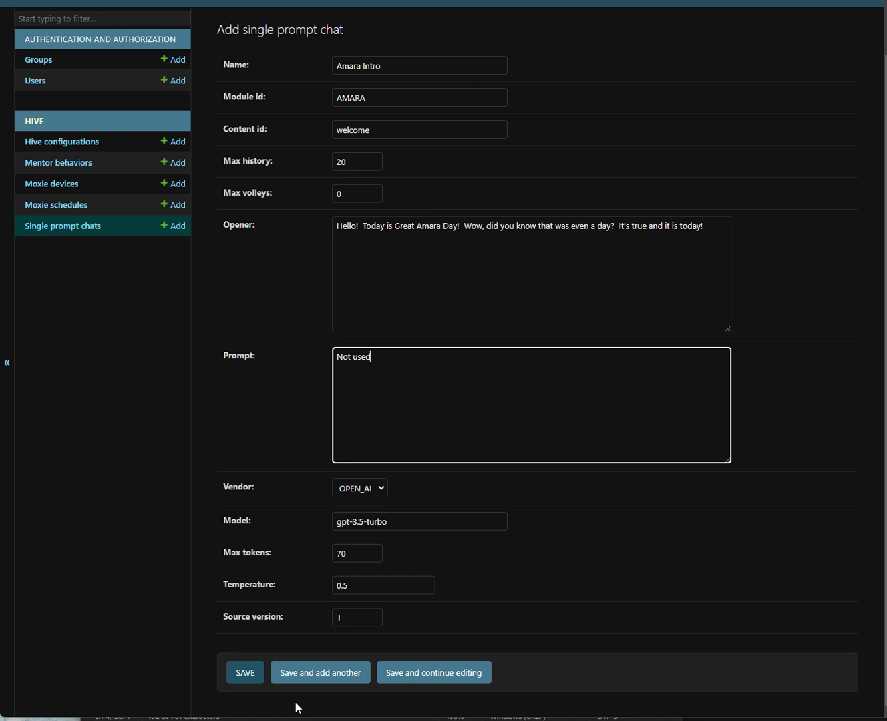
{"action": "left_click", "coordinate": [245, 674]}
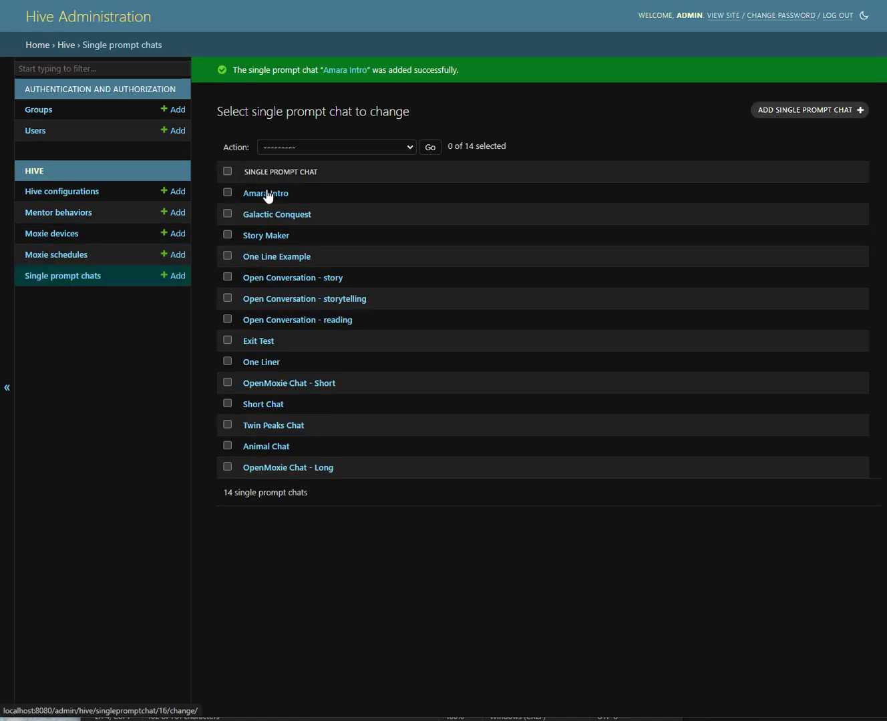
Add another single prompt chat named Amara Adventure, with module id AMARA and content id adventure.
{"action": "left_click", "coordinate": [807, 113]}
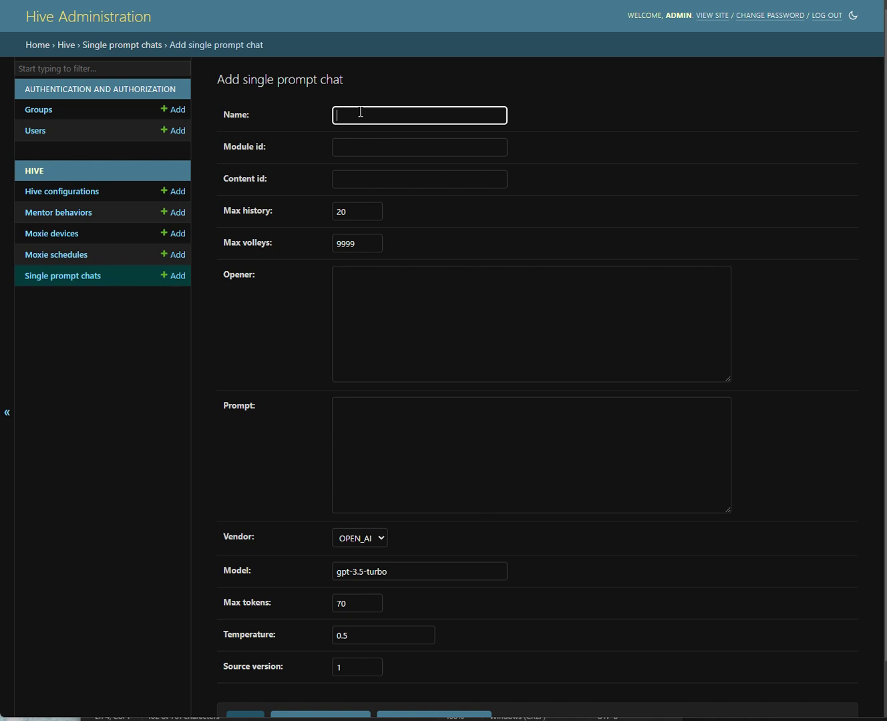
{"action": "type", "text": "Amara-Adventure"}
{"action": "key", "text": "Tab"}
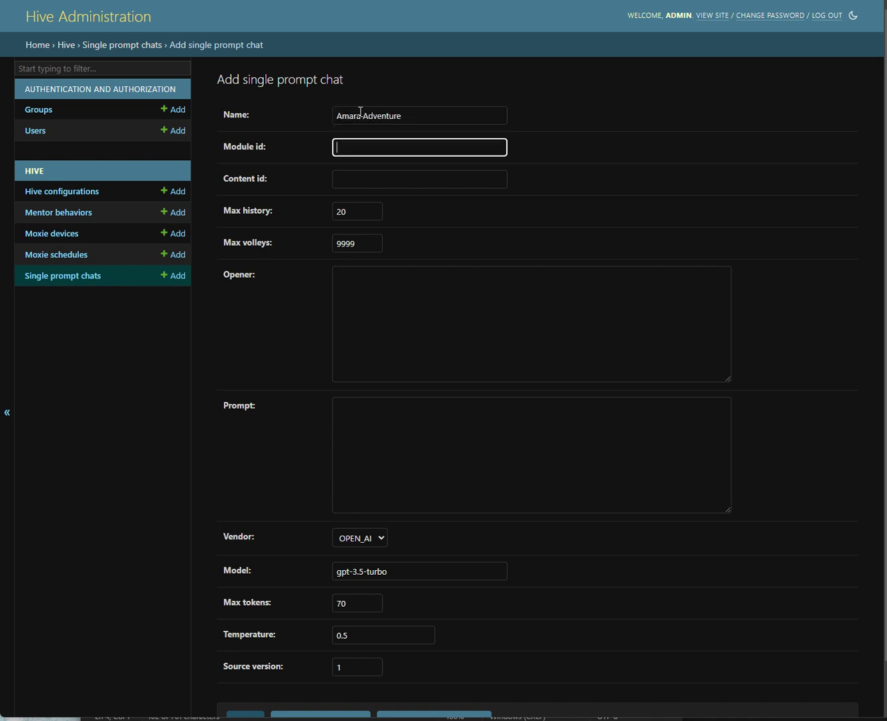
{"action": "type", "text": "AMARA"}
{"action": "key", "text": "Tab"}
{"action": "type", "text": "advent"}
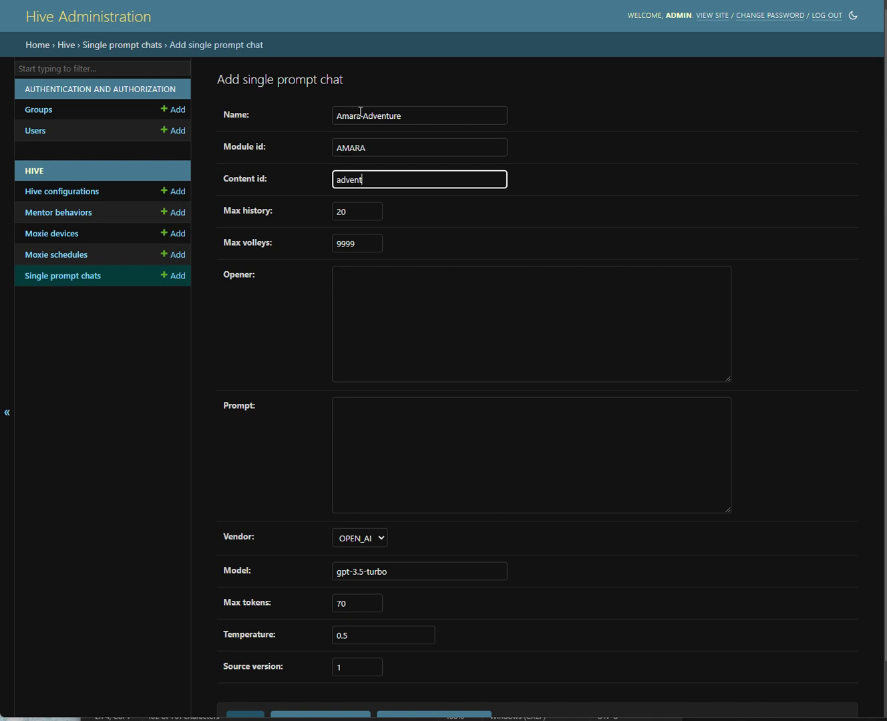
{"action": "type", "text": "ure"}
Copy the second opener, about a pretend adventure in the wilderness, from the Notepad notes into the Opener field.
{"action": "left_click", "coordinate": [415, 303]}
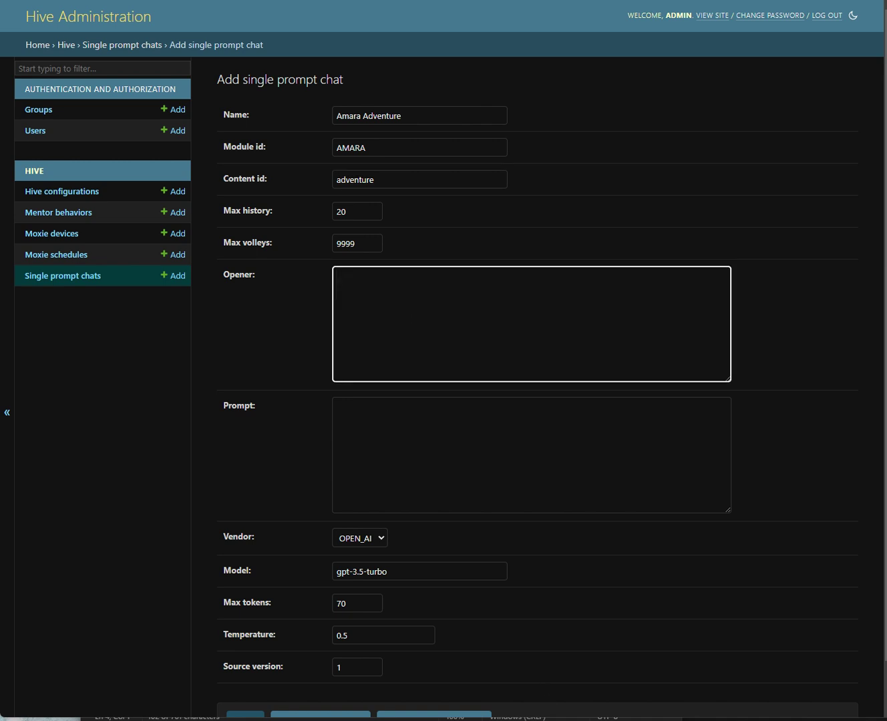
{"action": "key", "text": "alt+Tab"}
{"action": "left_click", "coordinate": [142, 200]}
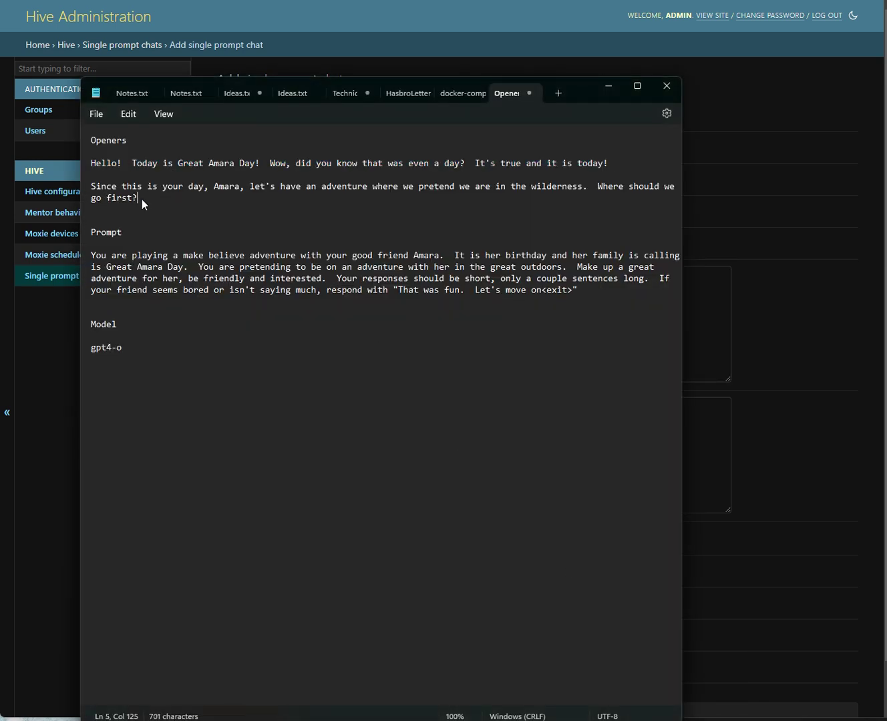
{"action": "left_click_drag", "start_coordinate": [143, 200], "coordinate": [83, 183]}
{"action": "key", "text": "ctrl+c"}
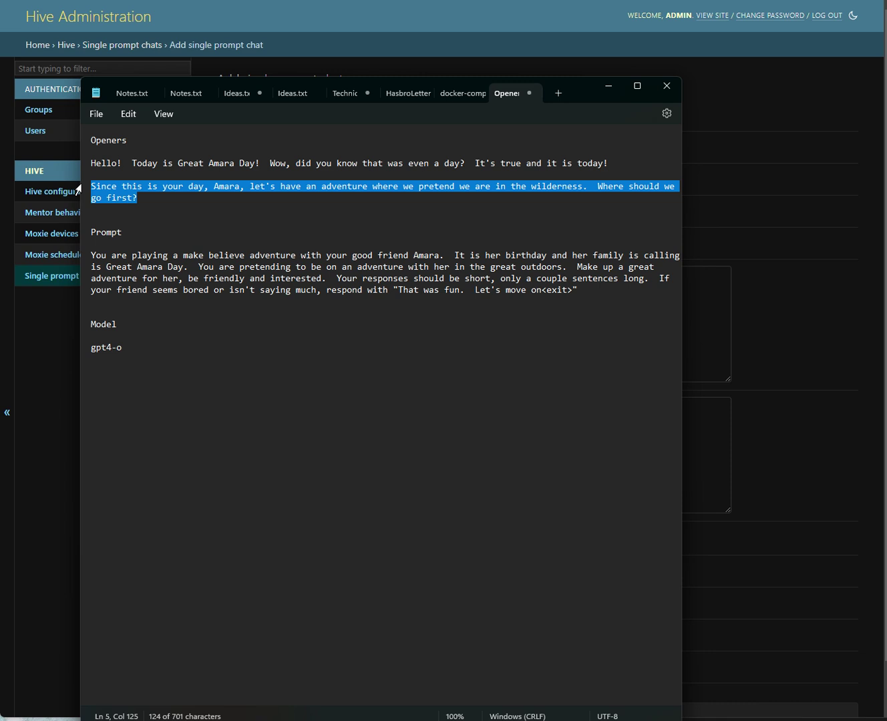
{"action": "left_click", "coordinate": [821, 295]}
{"action": "left_click", "coordinate": [408, 312]}
{"action": "key", "text": "ctrl+v"}
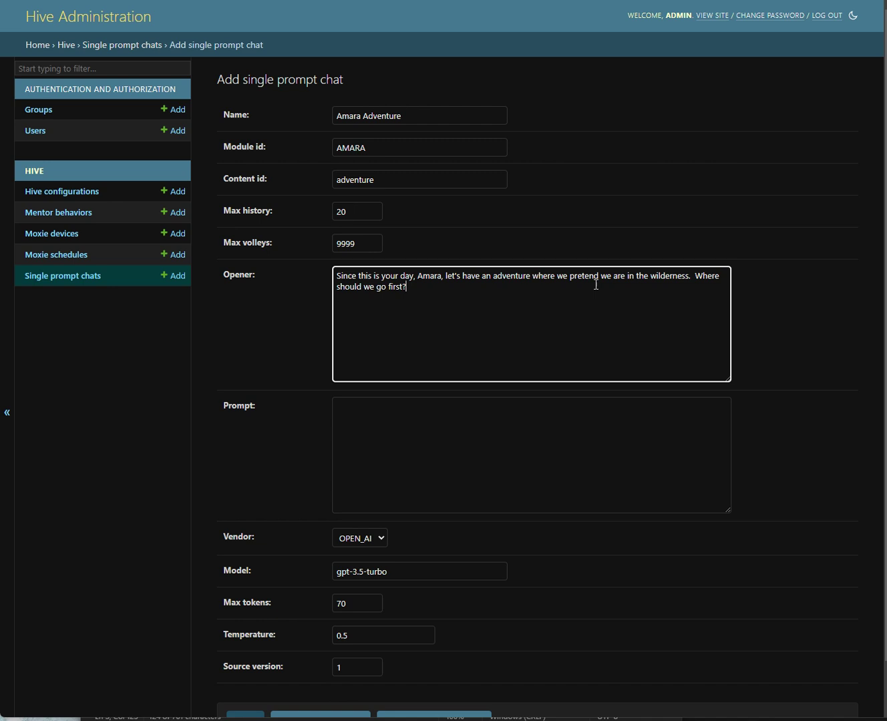
Copy the whole make-believe adventure paragraph under Prompt in the Notepad notes into the chat's Prompt field.
{"action": "left_click", "coordinate": [386, 481]}
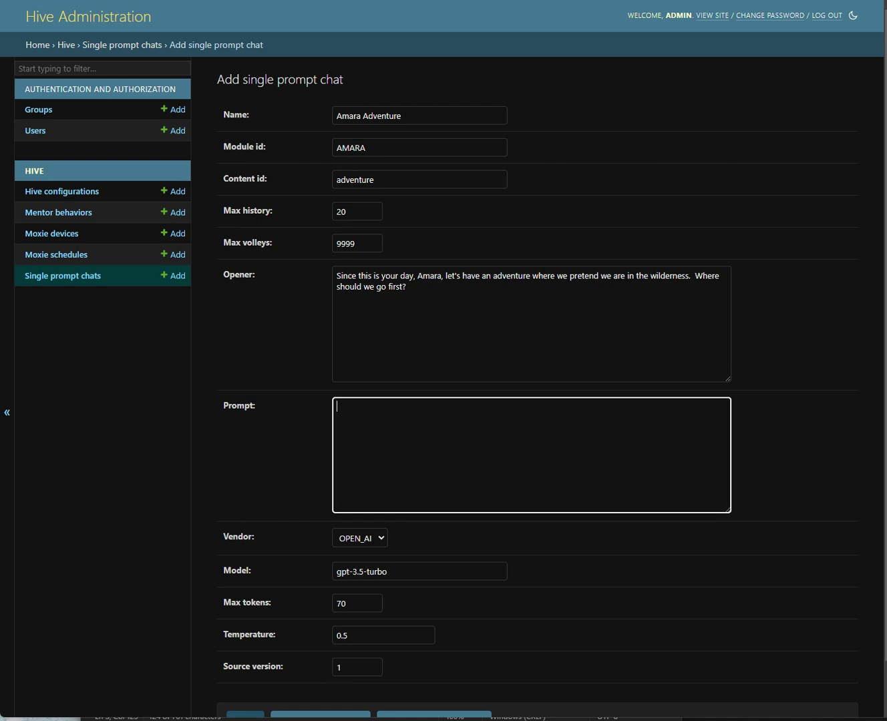
{"action": "key", "text": "alt+Tab"}
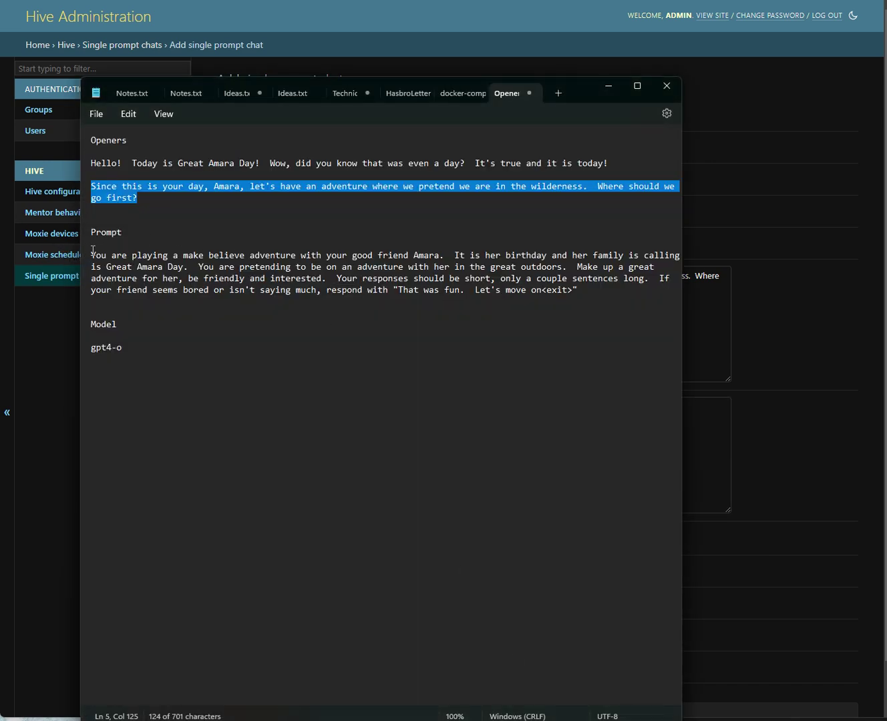
{"action": "left_click_drag", "start_coordinate": [92, 255], "coordinate": [582, 288]}
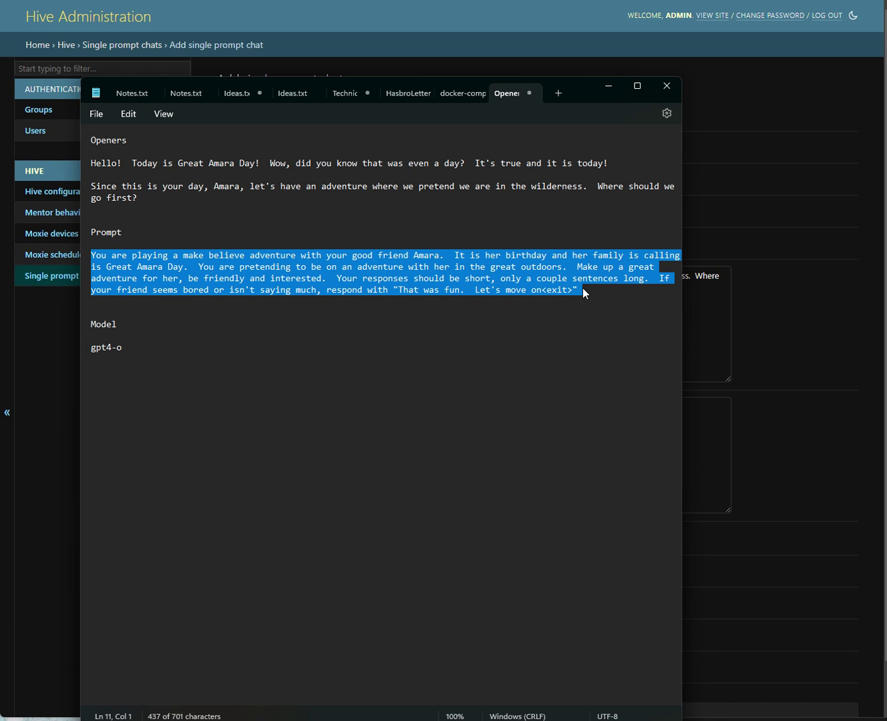
{"action": "key", "text": "ctrl+c"}
{"action": "key", "text": "alt+Tab"}
{"action": "left_click", "coordinate": [499, 434]}
{"action": "key", "text": "ctrl+v"}
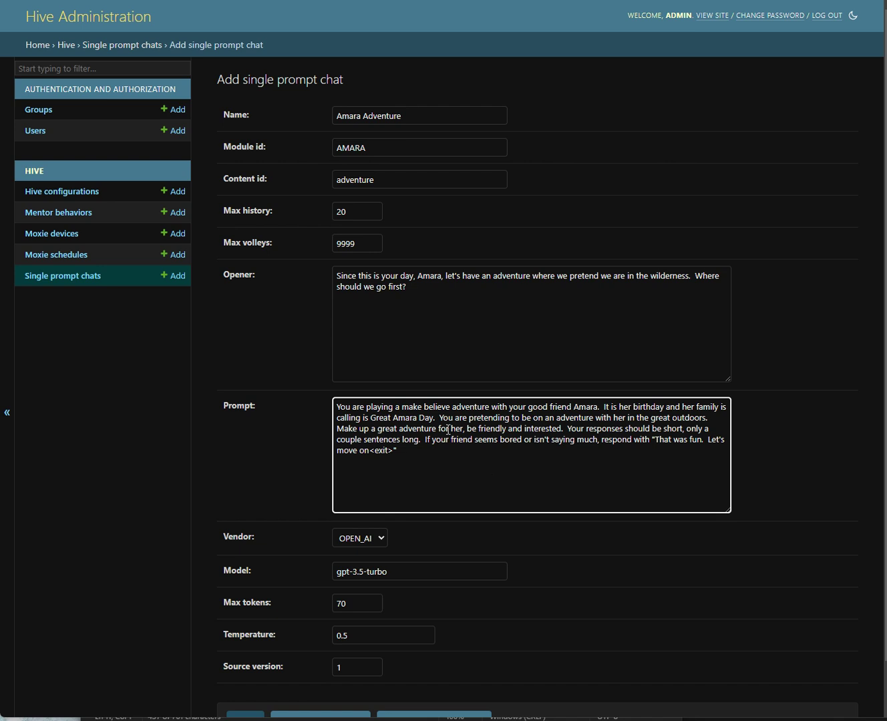
Correct "calling is" to "calling it" in the prompt text.
{"action": "left_click", "coordinate": [362, 416]}
{"action": "key", "text": "Right"}
{"action": "key", "text": "Delete"}
{"action": "type", "text": "t"}
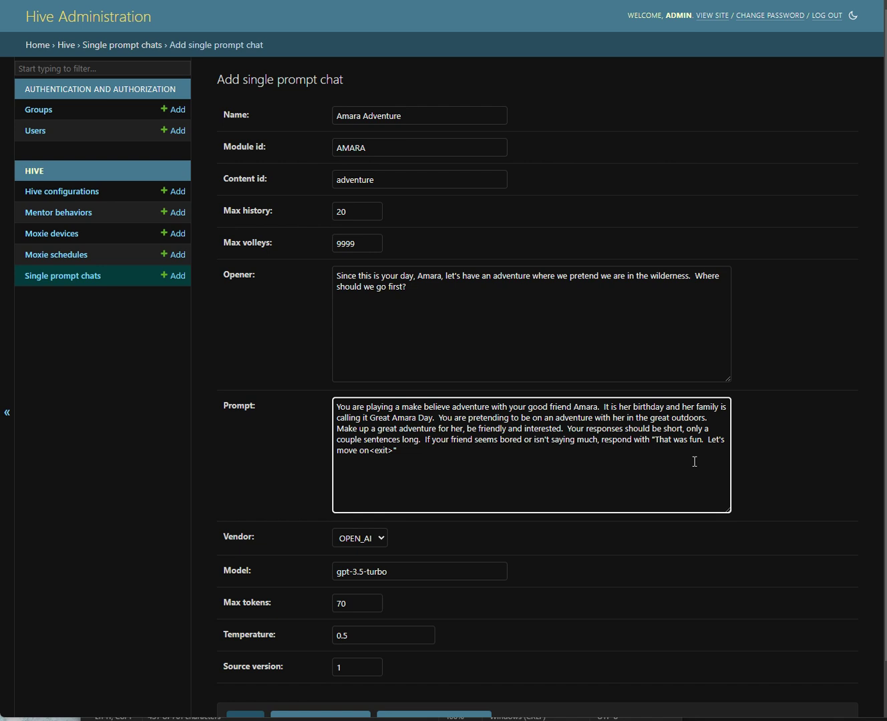
Set the model to gpt4-o and max tokens to 100, and save the chat.
{"action": "left_click", "coordinate": [428, 574]}
{"action": "left_click_drag", "start_coordinate": [428, 574], "coordinate": [343, 575]}
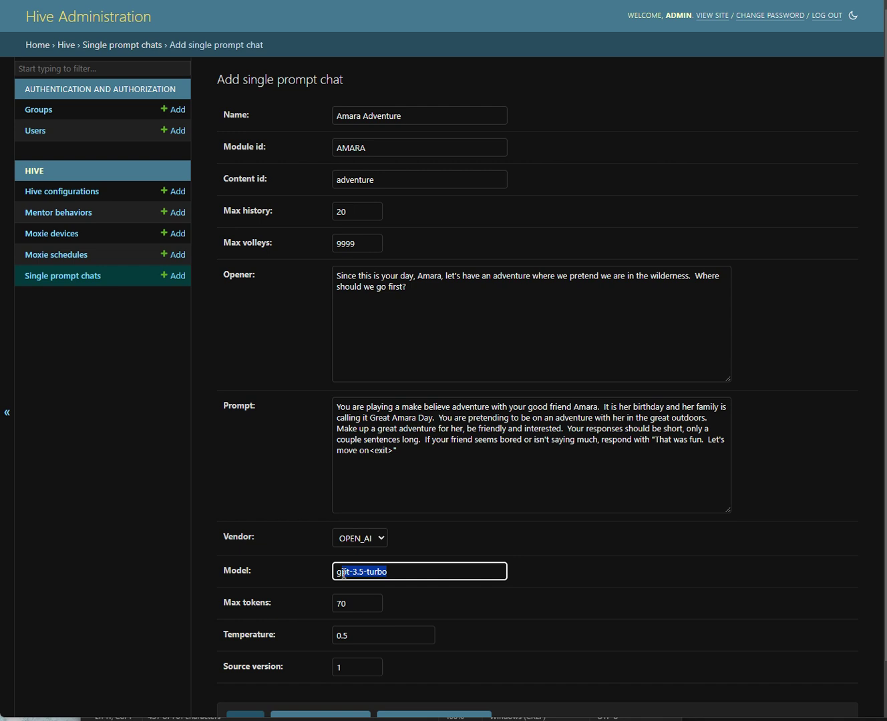
{"action": "type", "text": "pt4-o"}
{"action": "key", "text": "Tab"}
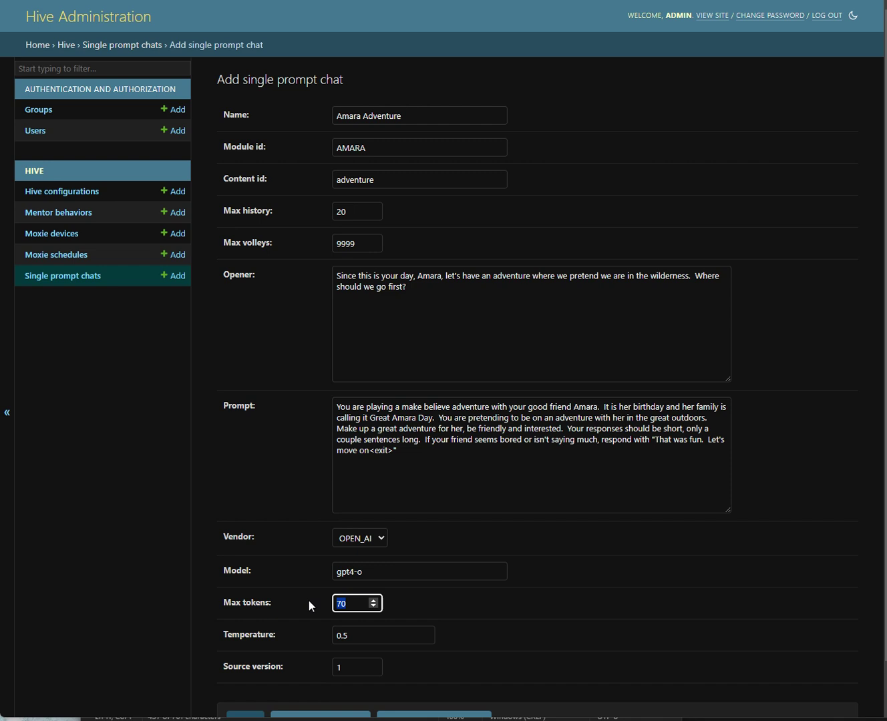
{"action": "type", "text": "100"}
{"action": "scroll", "coordinate": [688, 604], "scroll_direction": "down", "scroll_amount": 2}
{"action": "left_click", "coordinate": [615, 628]}
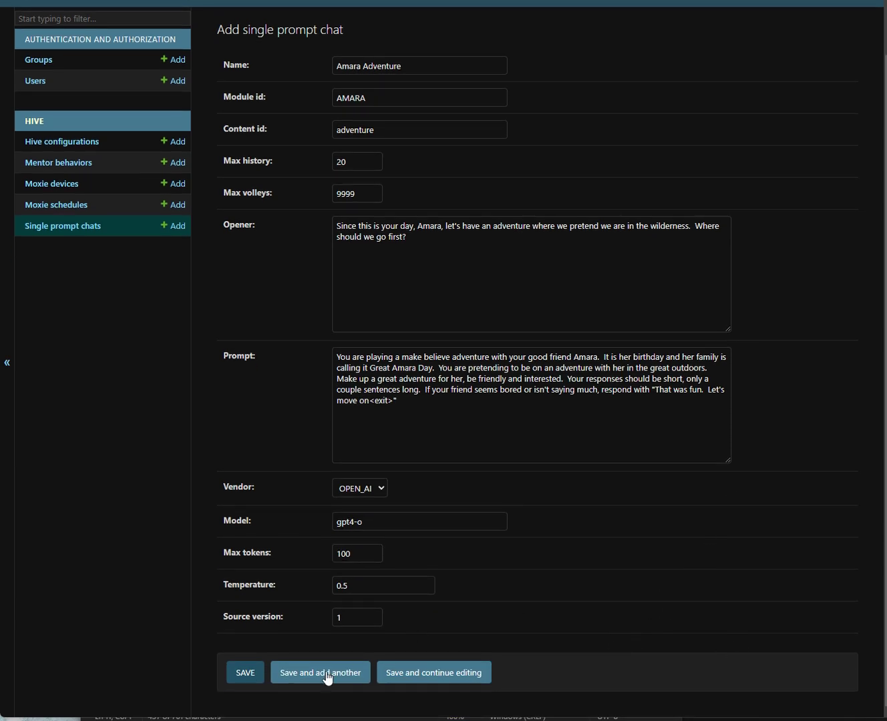
{"action": "left_click", "coordinate": [244, 674]}
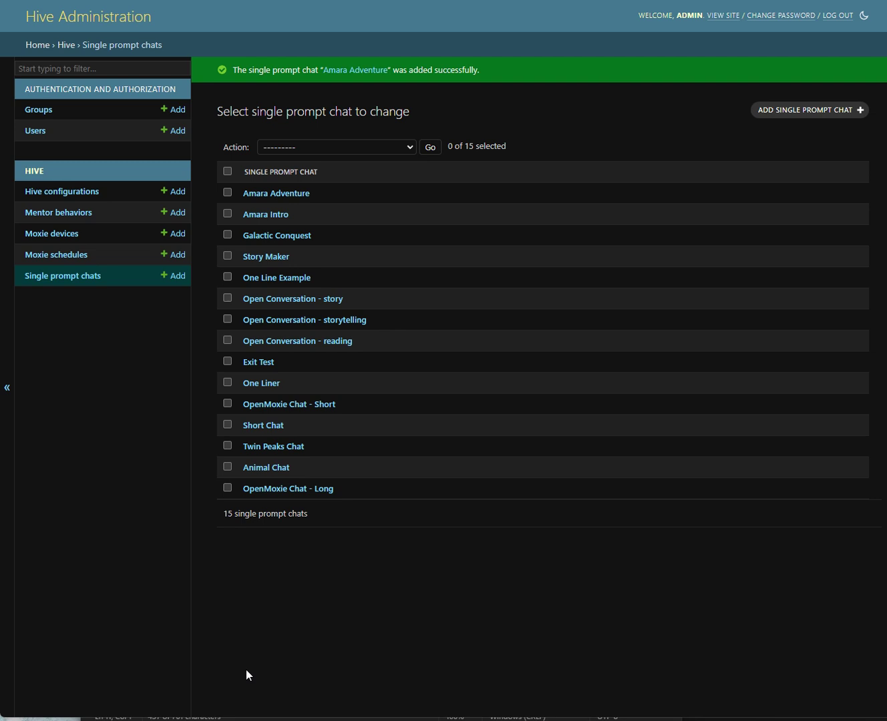
Review the saved settings of the Amara Intro and Amara Adventure chats.
{"action": "left_click", "coordinate": [270, 215]}
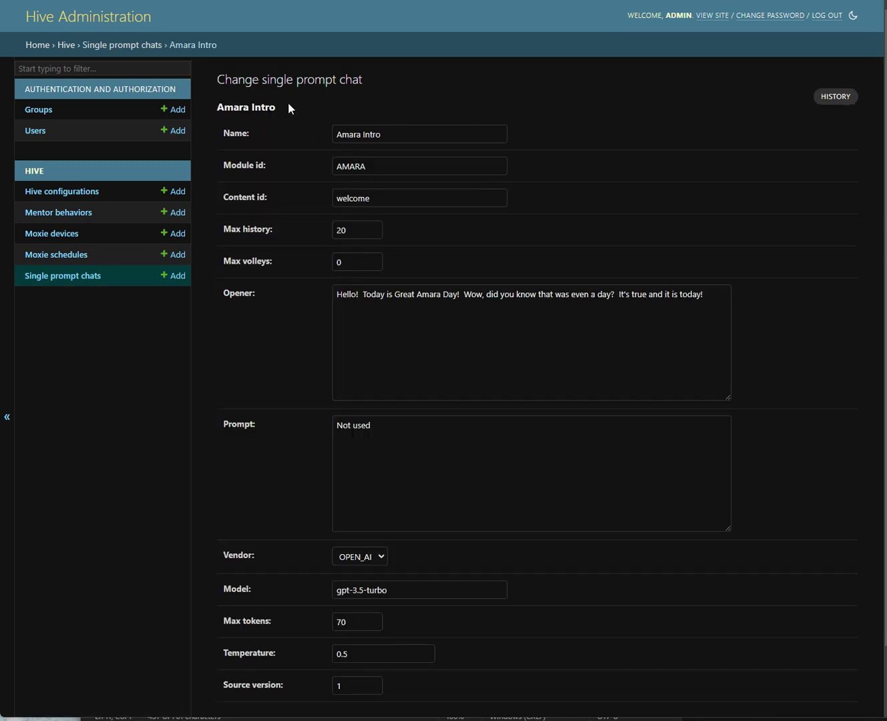
{"action": "left_click", "coordinate": [65, 274]}
{"action": "left_click", "coordinate": [292, 161]}
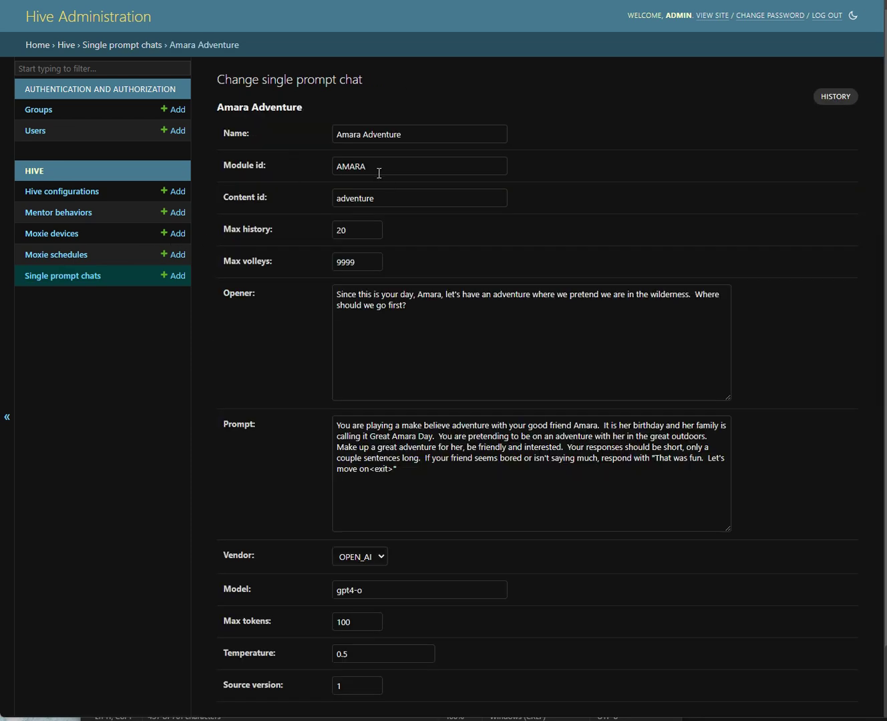
Copy the entire schedule JSON from the default Moxie schedule.
{"action": "left_click", "coordinate": [50, 257]}
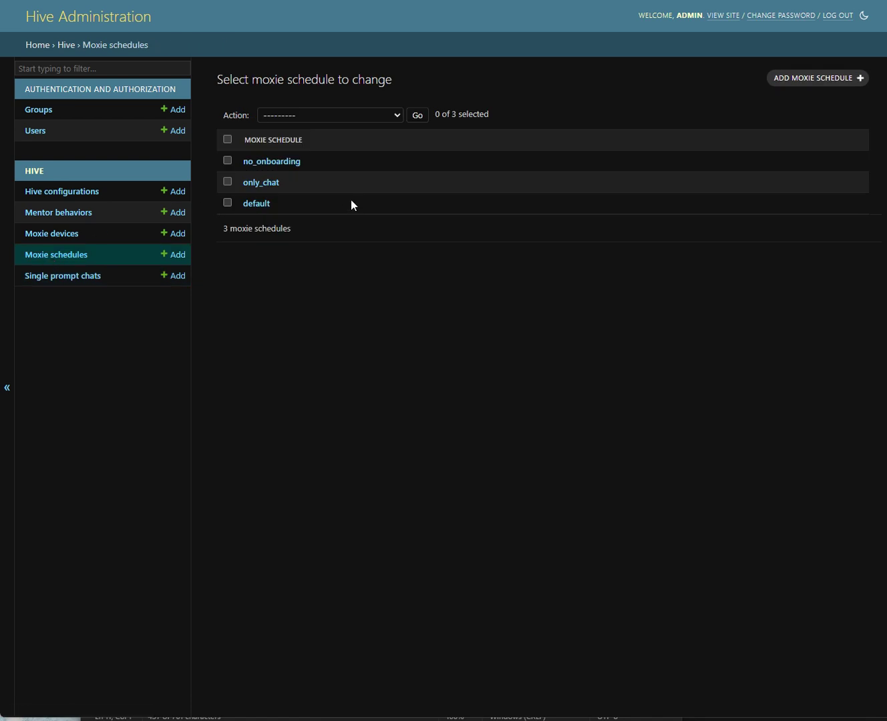
{"action": "left_click", "coordinate": [256, 203]}
{"action": "left_click", "coordinate": [416, 193]}
{"action": "key", "text": "ctrl+a"}
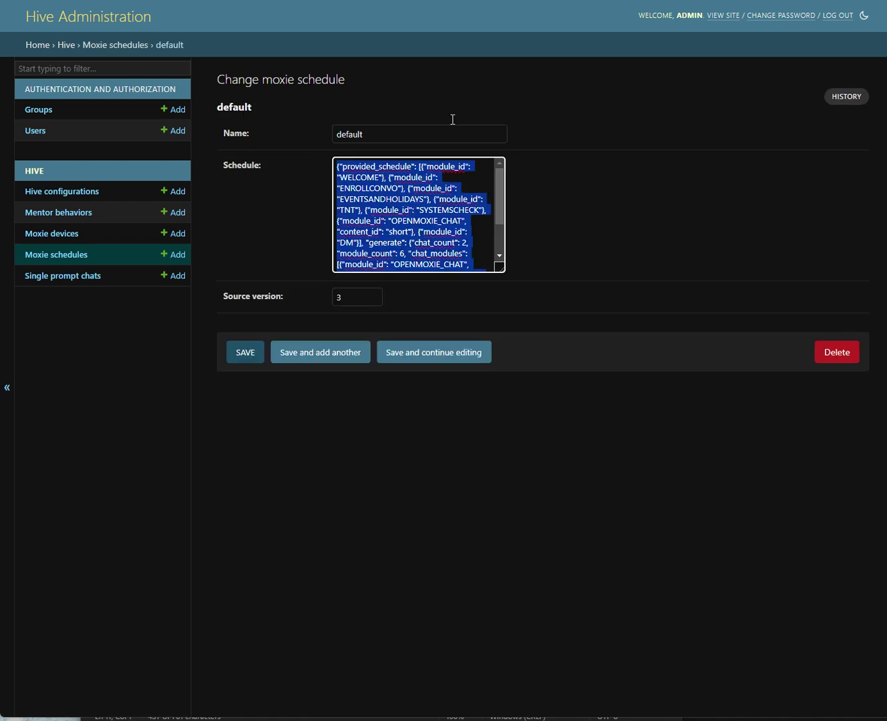
Start a new Moxie schedule and replace its null schedule content with the copied default JSON.
{"action": "left_click", "coordinate": [54, 254]}
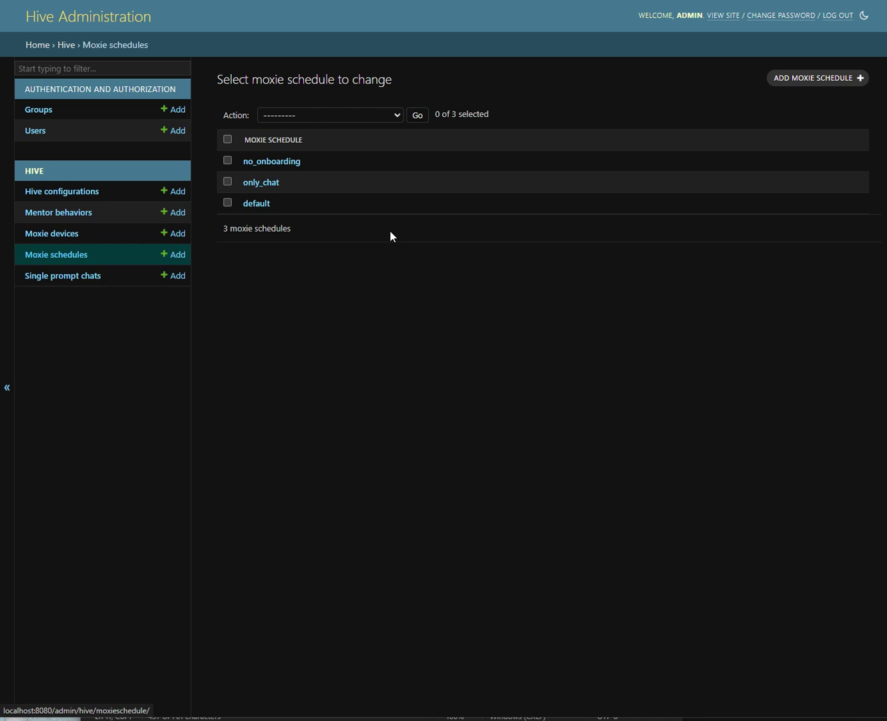
{"action": "left_click", "coordinate": [818, 78]}
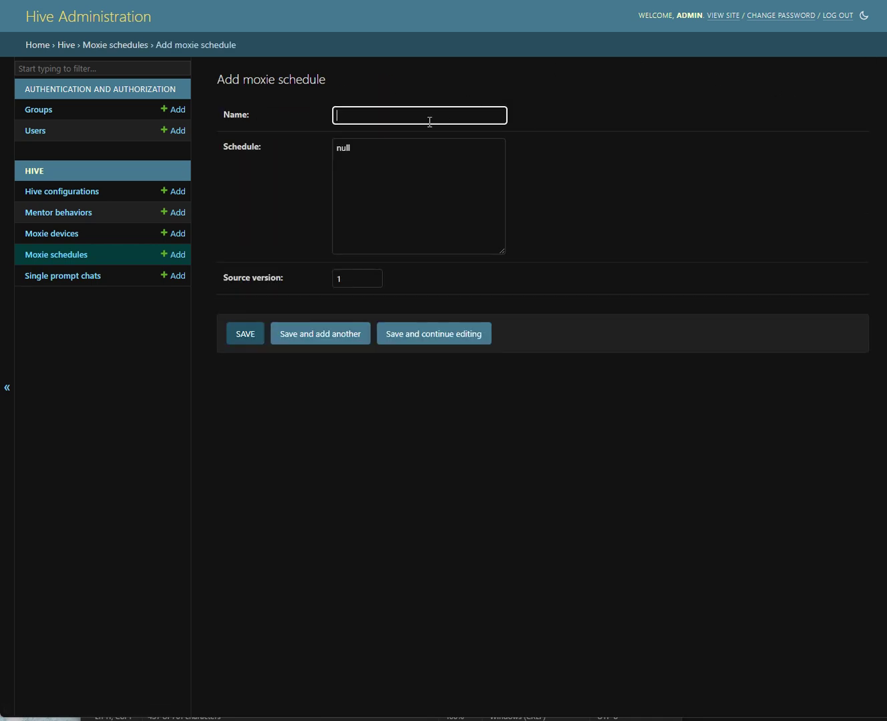
{"action": "left_click", "coordinate": [387, 186]}
{"action": "key", "text": "ctrl+a"}
{"action": "key", "text": "ctrl+v"}
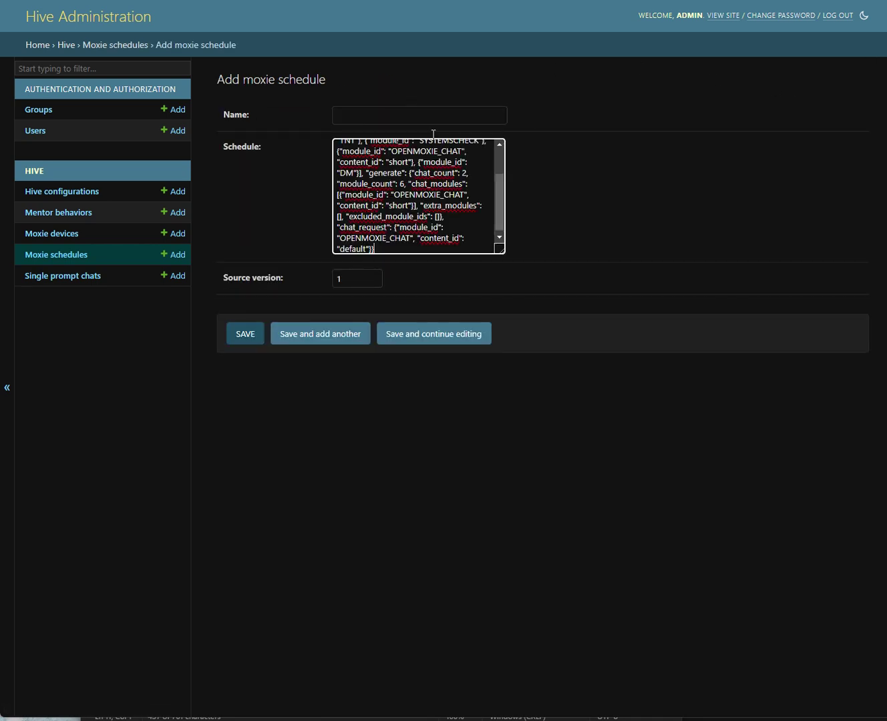
Name the new Moxie schedule amaraday and enlarge its schedule text area so the whole JSON is readable.
{"action": "left_click", "coordinate": [417, 110]}
{"action": "type", "text": "a"}
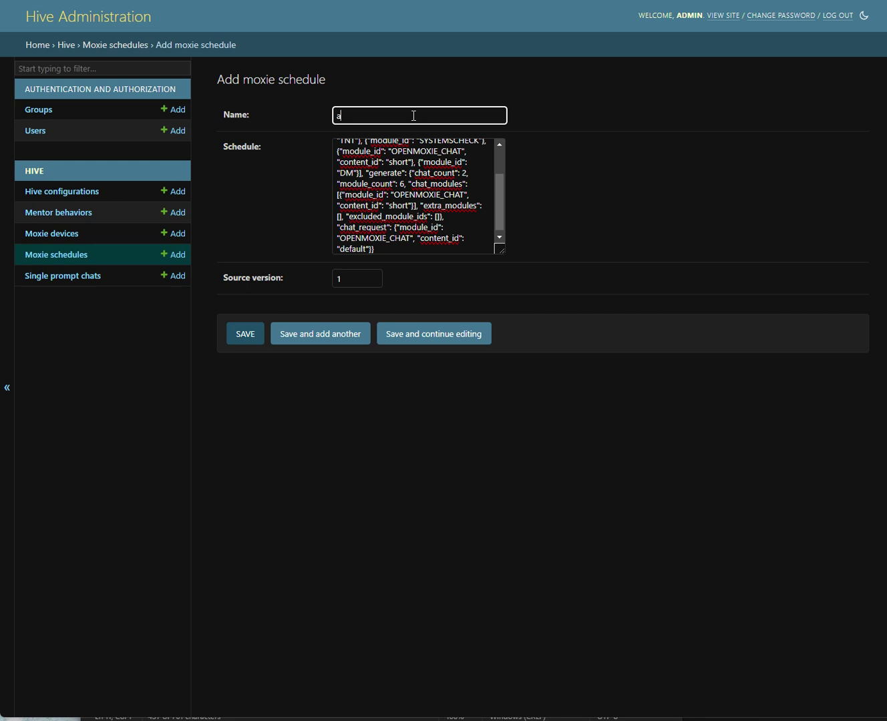
{"action": "type", "text": "maraday"}
{"action": "left_click_drag", "start_coordinate": [502, 254], "coordinate": [724, 459]}
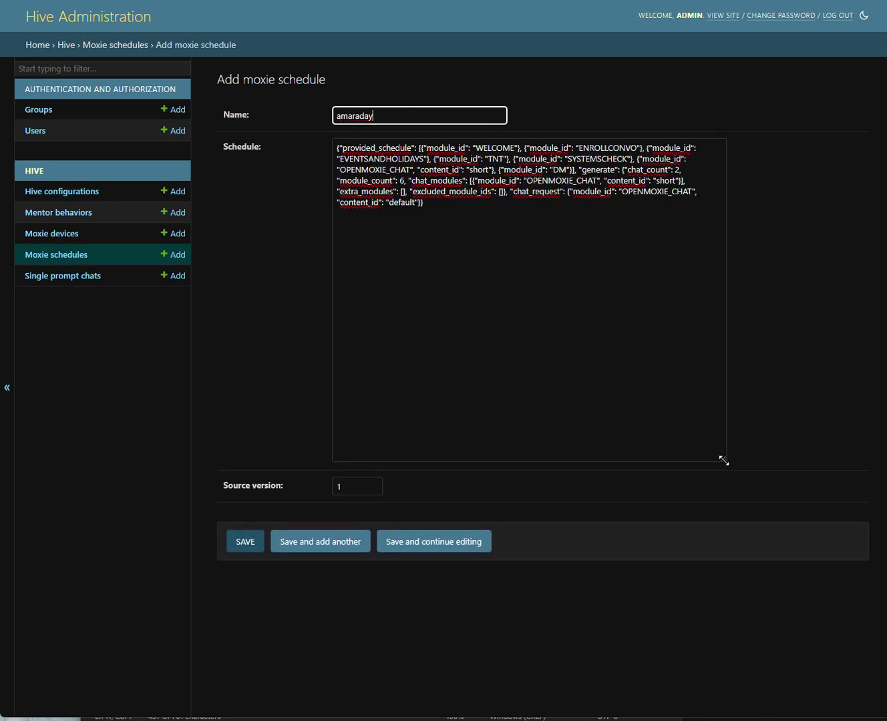
Replace the EVENTSANDHOLIDAYS module in the provided schedule with module_id "AMARA" and content_id "welcome".
{"action": "double_click", "coordinate": [384, 159]}
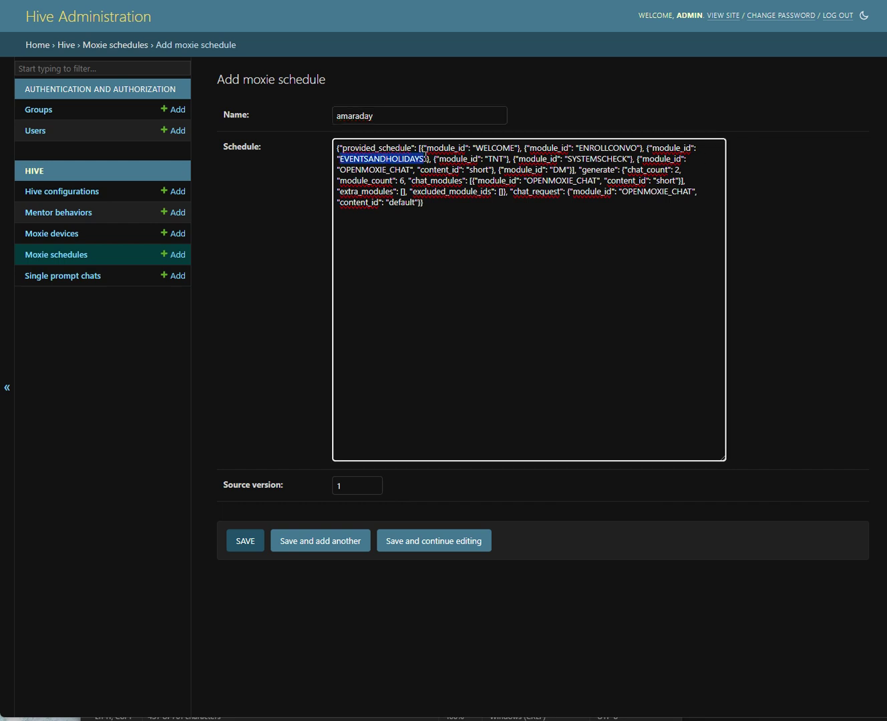
{"action": "type", "text": "AMARA"}
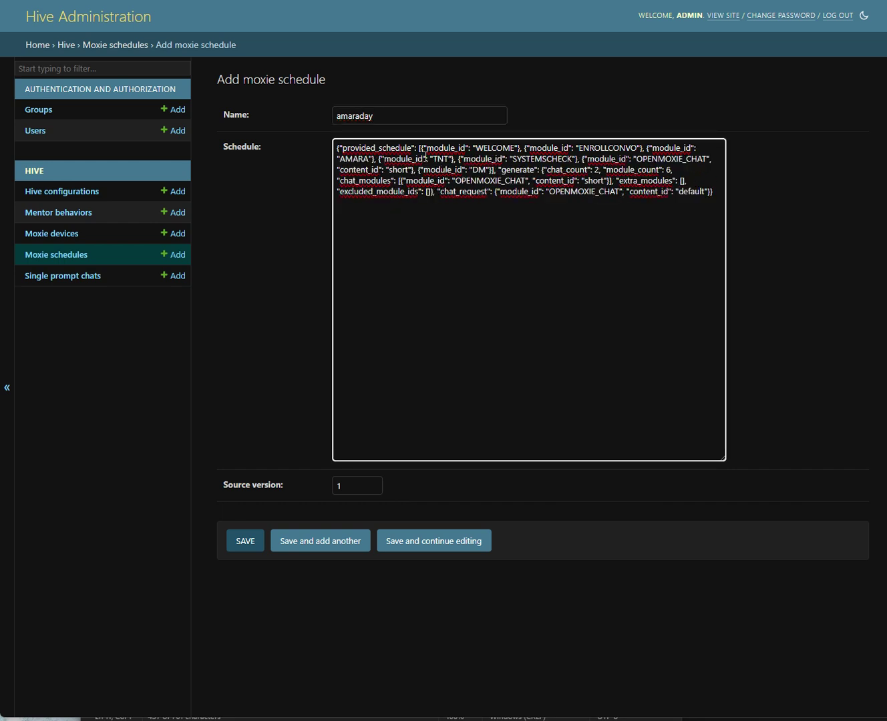
{"action": "type", "text": "\", \""}
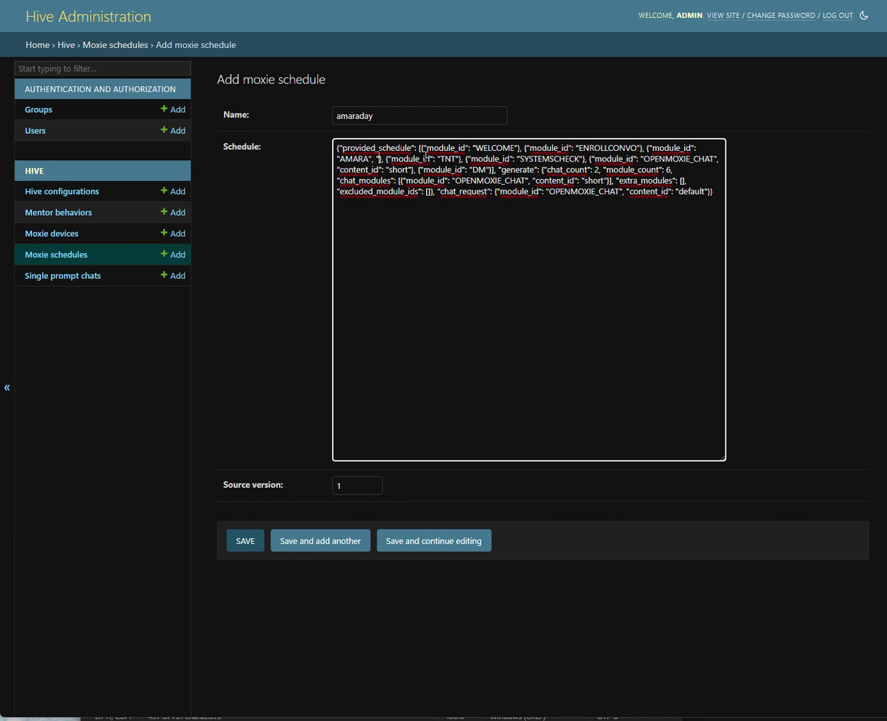
{"action": "type", "text": "content_id"}
{"action": "type", "text": ": \""}
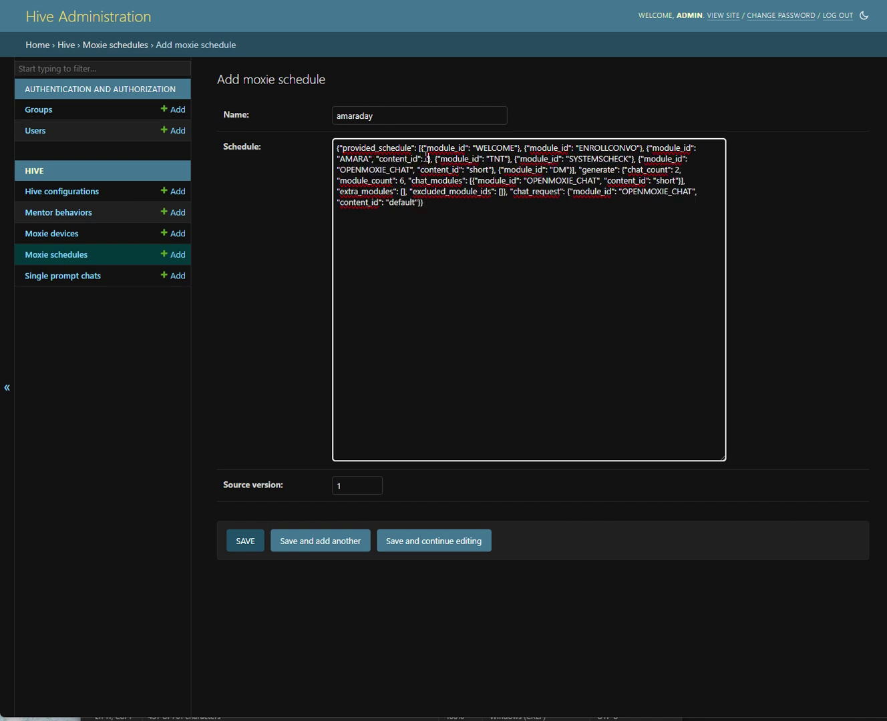
{"action": "type", "text": "welcome"}
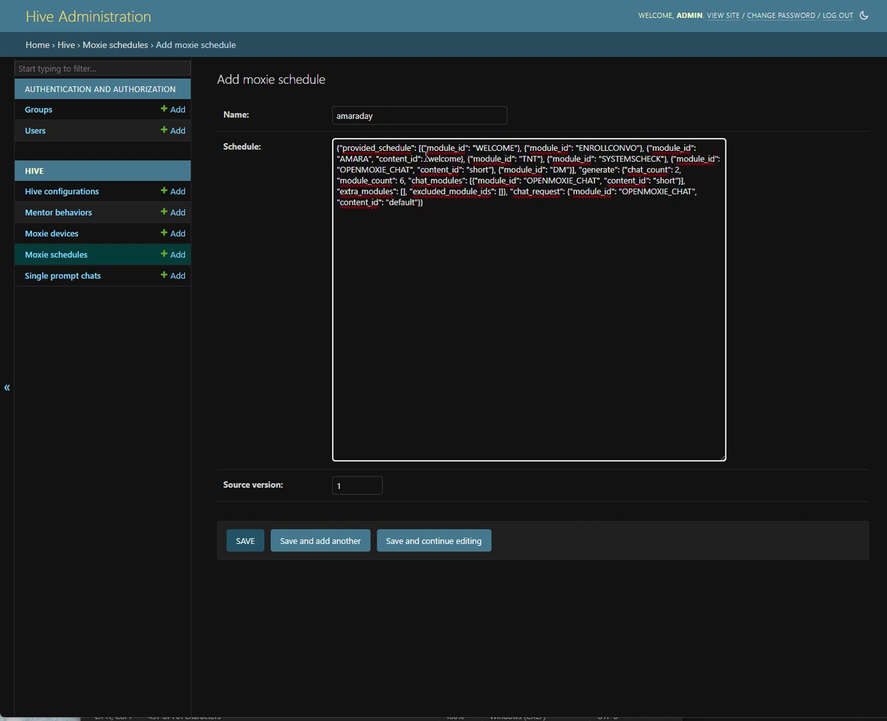
{"action": "type", "text": "\""}
Duplicate the AMARA welcome entry directly after itself in the provided schedule, separated from the TNT entry by a comma.
{"action": "key", "text": "shift+Left"}
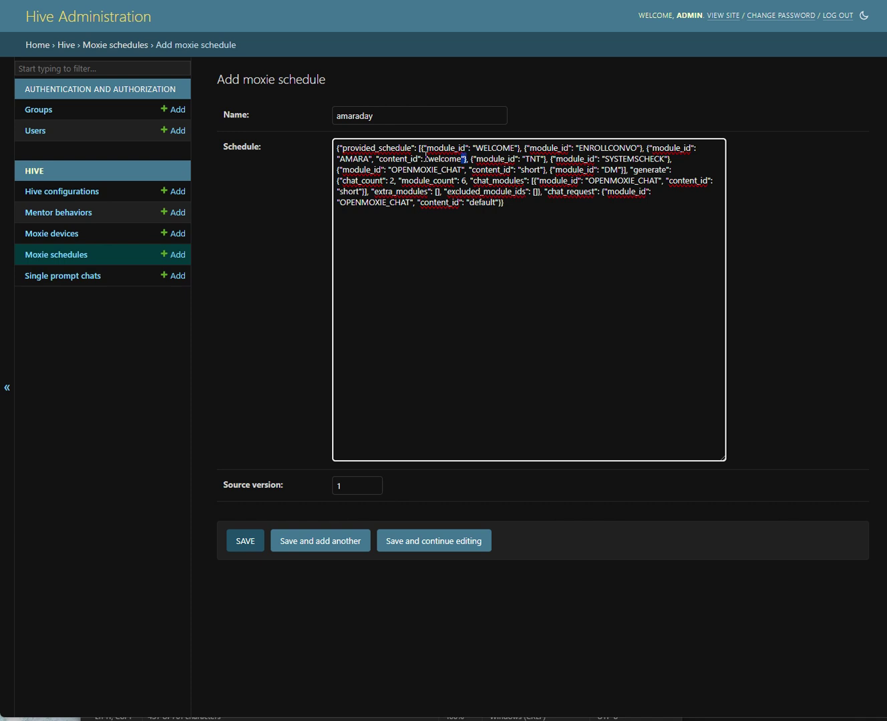
{"action": "key", "text": "ctrl+shift+Left"}
{"action": "key", "text": "ctrl+shift+Left"}
{"action": "key", "text": "shift+Left"}
{"action": "key", "text": "ctrl+shift+Left"}
{"action": "key", "text": "ctrl+shift+Left"}
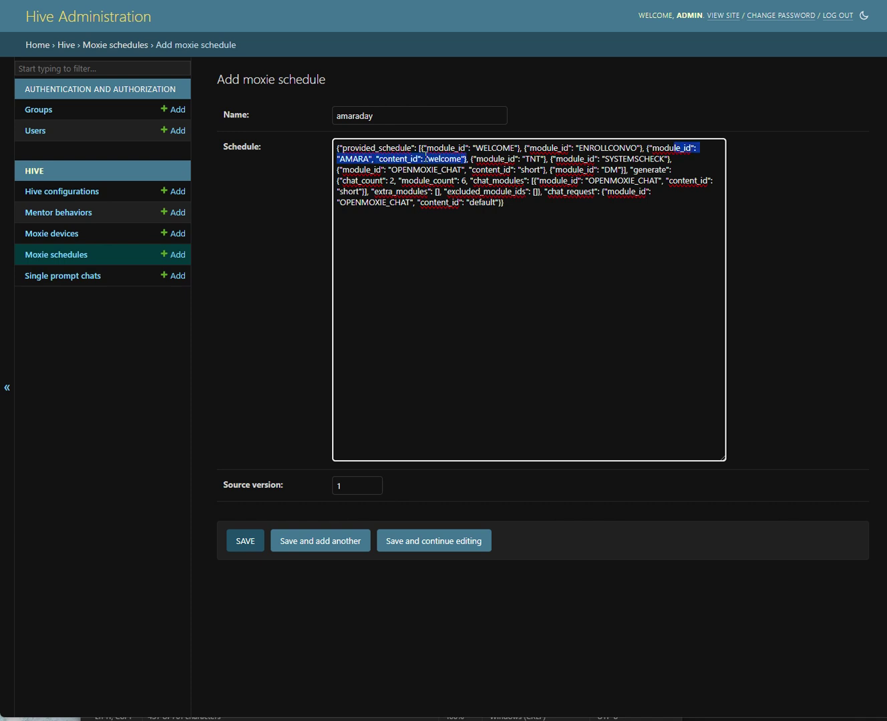
{"action": "key", "text": "shift+Left"}
{"action": "key", "text": "shift+Left"}
{"action": "key", "text": "shift+Left"}
{"action": "key", "text": "shift+Left"}
{"action": "key", "text": "shift+Left"}
{"action": "key", "text": "shift+Left"}
{"action": "key", "text": "shift+Left"}
{"action": "key", "text": "Left"}
{"action": "key", "text": "Left"}
{"action": "key", "text": "Left"}
{"action": "key", "text": "Left"}
{"action": "key", "text": "Left"}
{"action": "key", "text": "Left"}
{"action": "key", "text": "Left"}
{"action": "key", "text": "Left"}
{"action": "key", "text": "Left"}
{"action": "key", "text": "Left"}
{"action": "key", "text": "Left"}
{"action": "key", "text": "Left"}
{"action": "key", "text": "Left"}
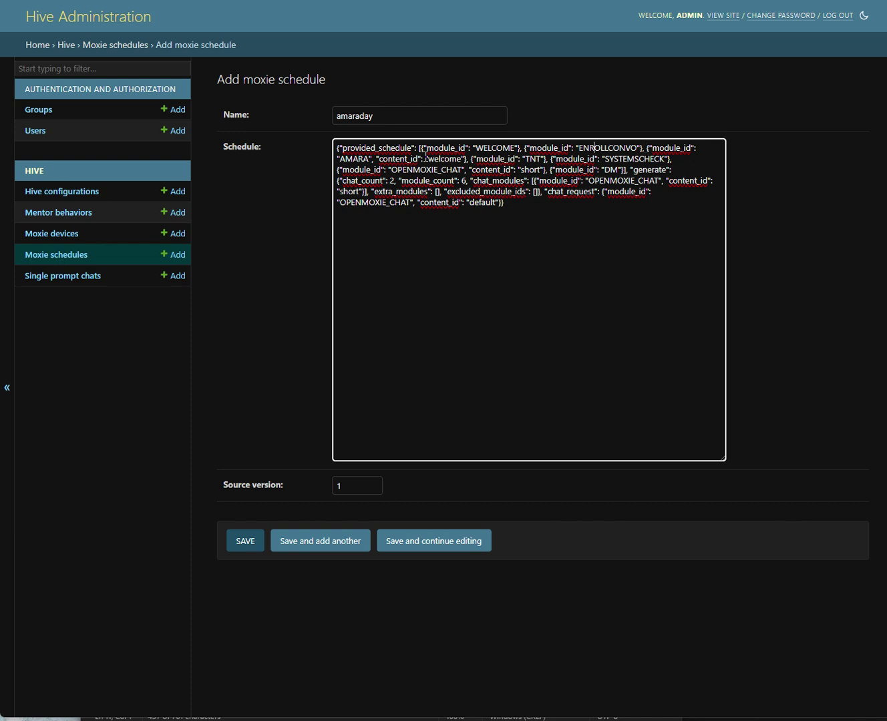
{"action": "key", "text": "Left"}
{"action": "key", "text": "Left"}
{"action": "key", "text": "Left"}
{"action": "key", "text": "Left"}
{"action": "key", "text": "Left"}
{"action": "key", "text": "Left"}
{"action": "key", "text": "Left"}
{"action": "key", "text": "Left"}
{"action": "key", "text": "Left"}
{"action": "key", "text": "Left"}
{"action": "key", "text": "Left"}
{"action": "key", "text": "Left"}
{"action": "key", "text": "Left"}
{"action": "key", "text": "Left"}
{"action": "key", "text": "Left"}
{"action": "key", "text": "Left"}
{"action": "type", "text": "{\"module_id\": \"AMARA\", \"content_id\": \"welcome\"}"}
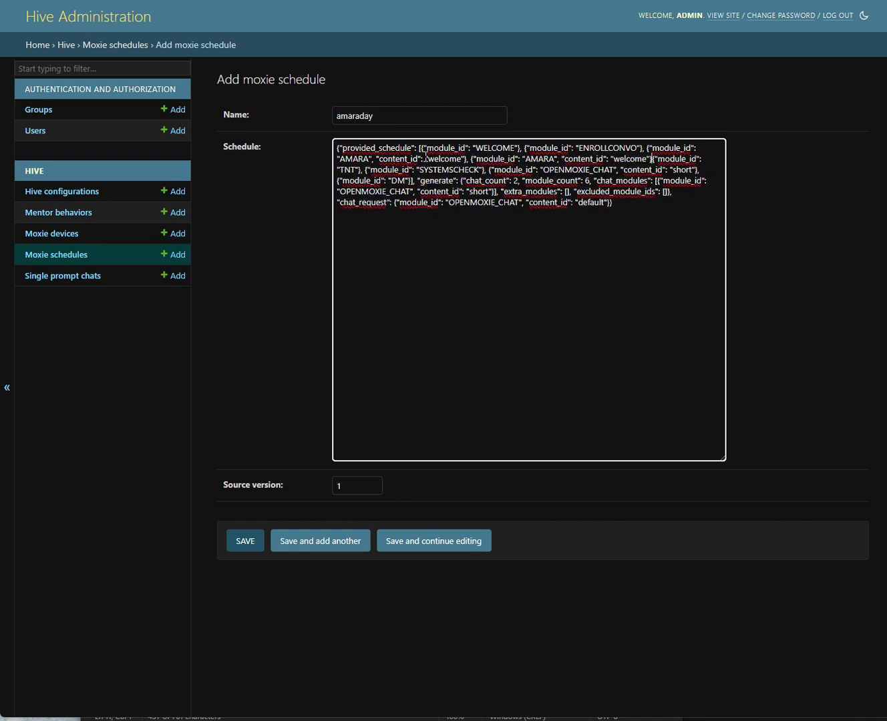
{"action": "type", "text": ","}
Set the content_id of the second AMARA entry to "adventure" and save the schedule.
{"action": "key", "text": "Left"}
{"action": "key", "text": "Left"}
{"action": "key", "text": "Left"}
{"action": "key", "text": "Left"}
{"action": "key", "text": "shift+Left"}
{"action": "key", "text": "shift+Left"}
{"action": "key", "text": "shift+Left"}
{"action": "key", "text": "shift+Left"}
{"action": "key", "text": "shift+Left"}
{"action": "key", "text": "shift+Left"}
{"action": "key", "text": "shift+Left"}
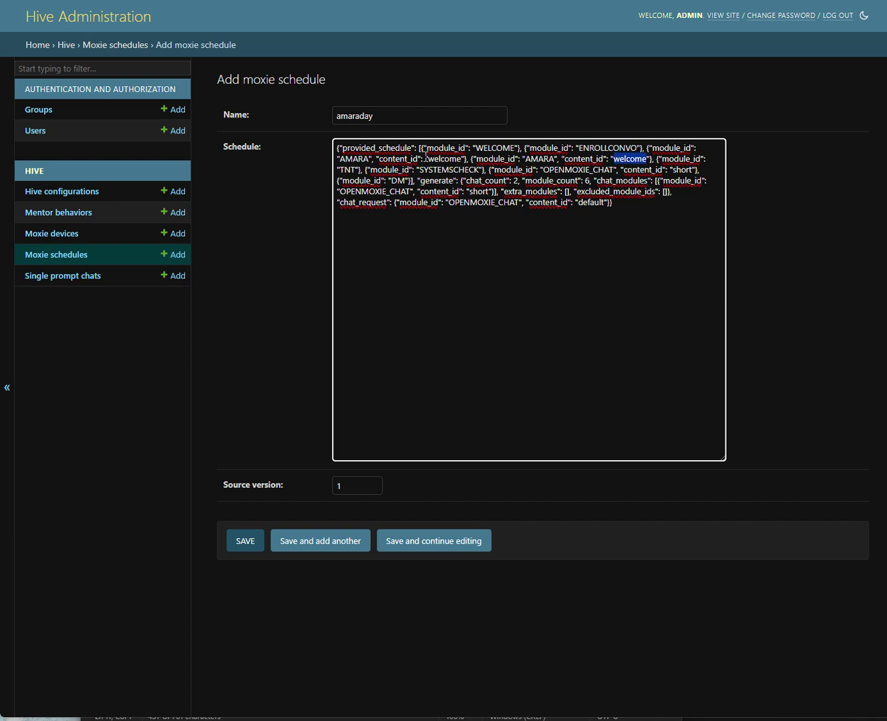
{"action": "type", "text": "adventure"}
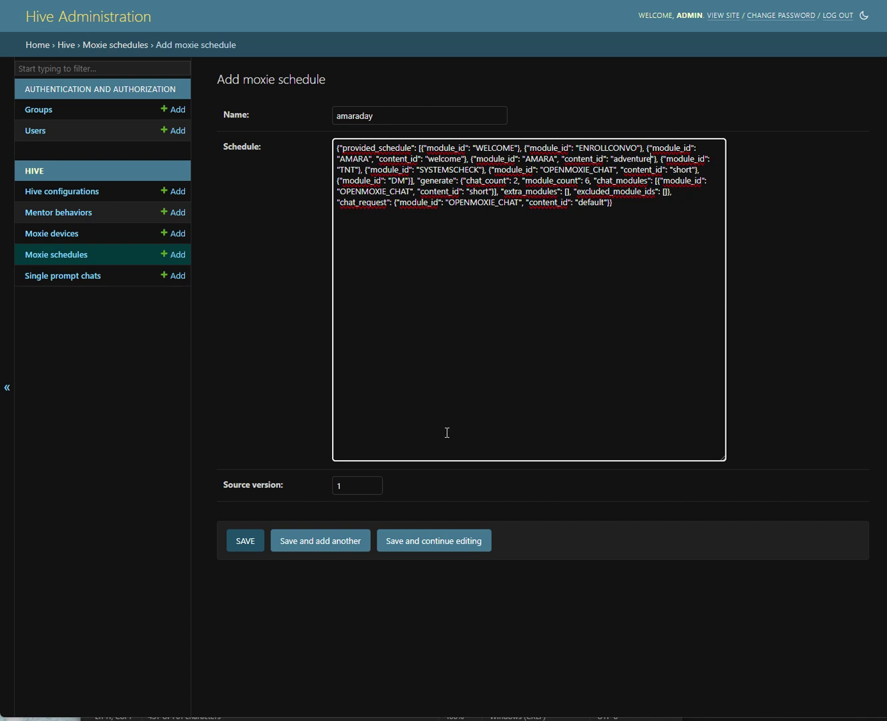
{"action": "left_click", "coordinate": [243, 542]}
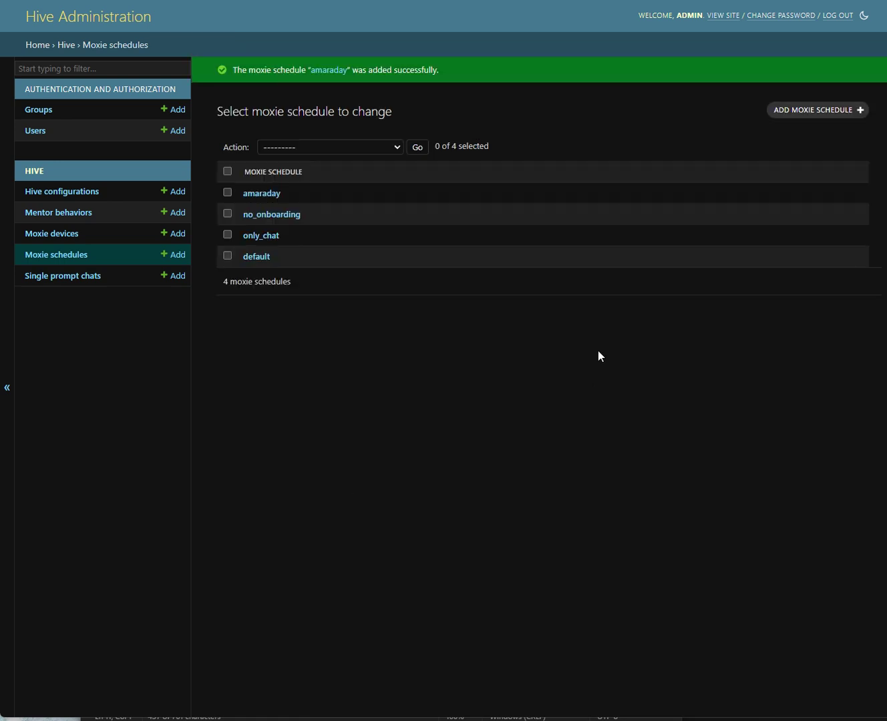
On the main OpenMoxie site, assign the amaraday schedule to the Moxie device using no_onboarding and save it.
{"action": "left_click", "coordinate": [727, 15]}
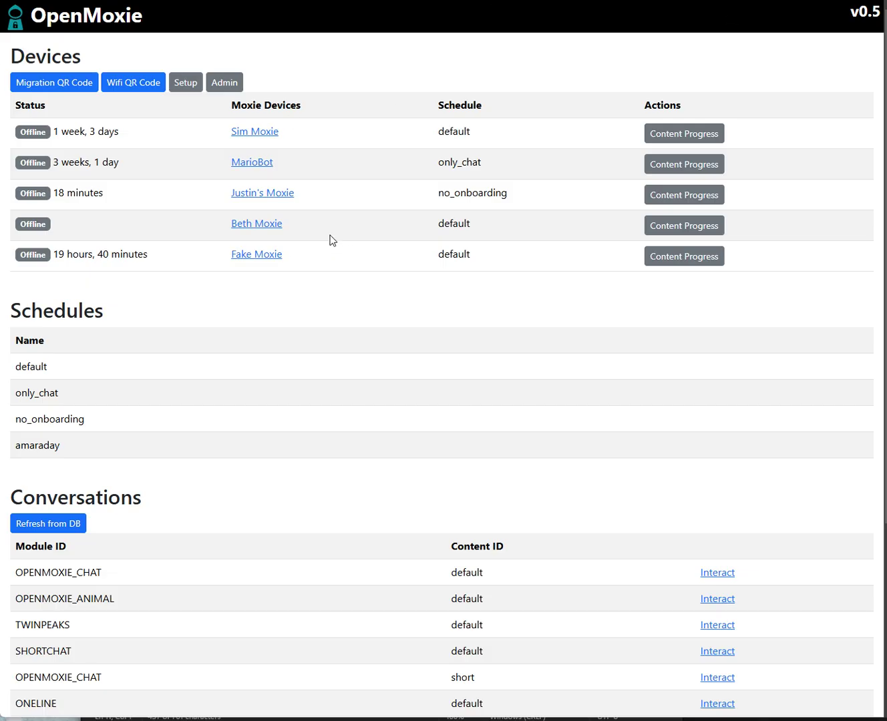
{"action": "left_click", "coordinate": [269, 195]}
{"action": "left_click", "coordinate": [303, 182]}
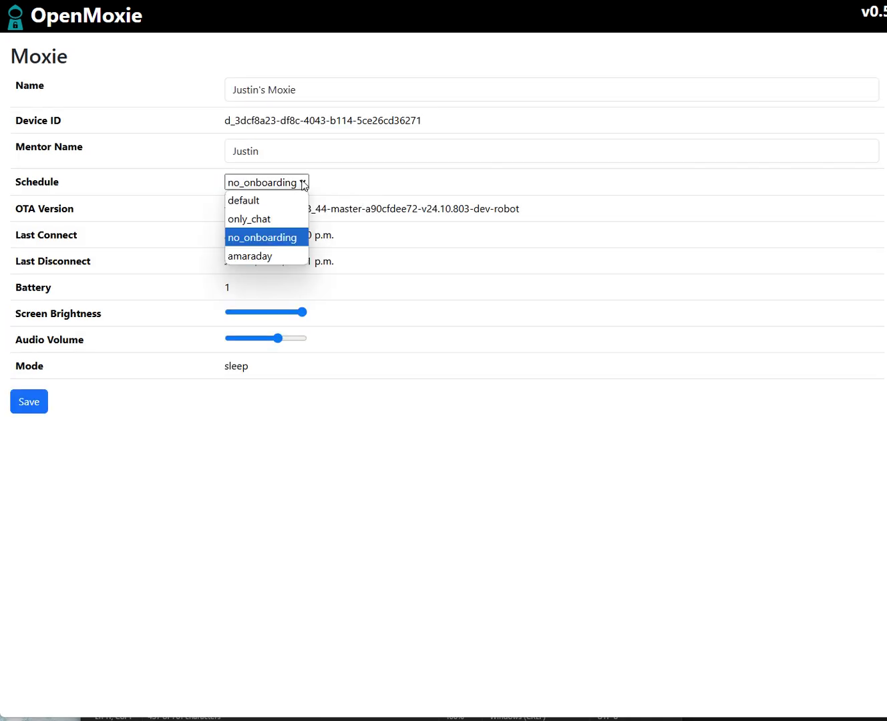
{"action": "left_click", "coordinate": [274, 256]}
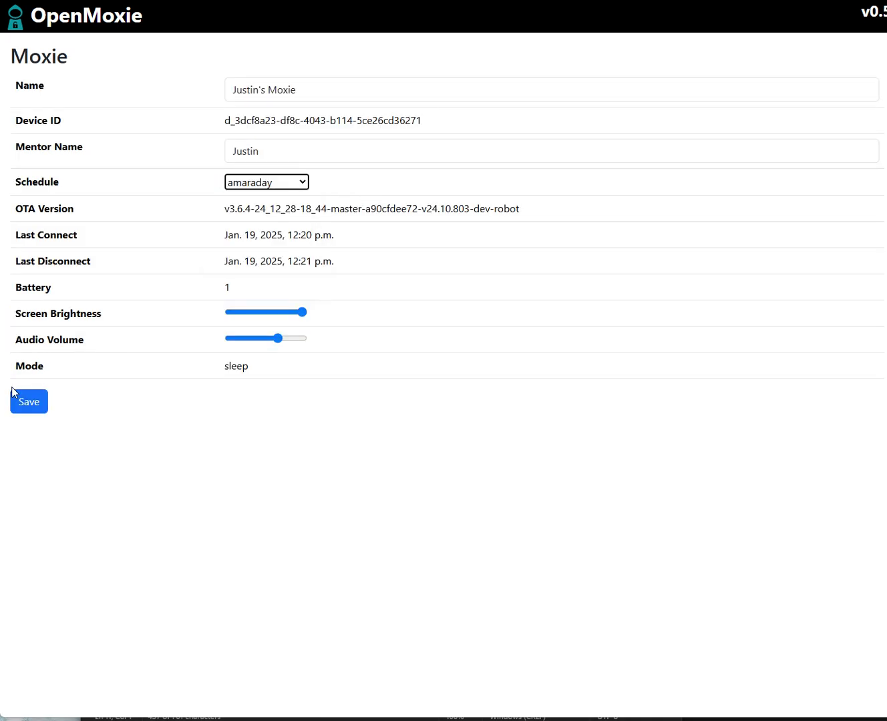
{"action": "left_click", "coordinate": [30, 403]}
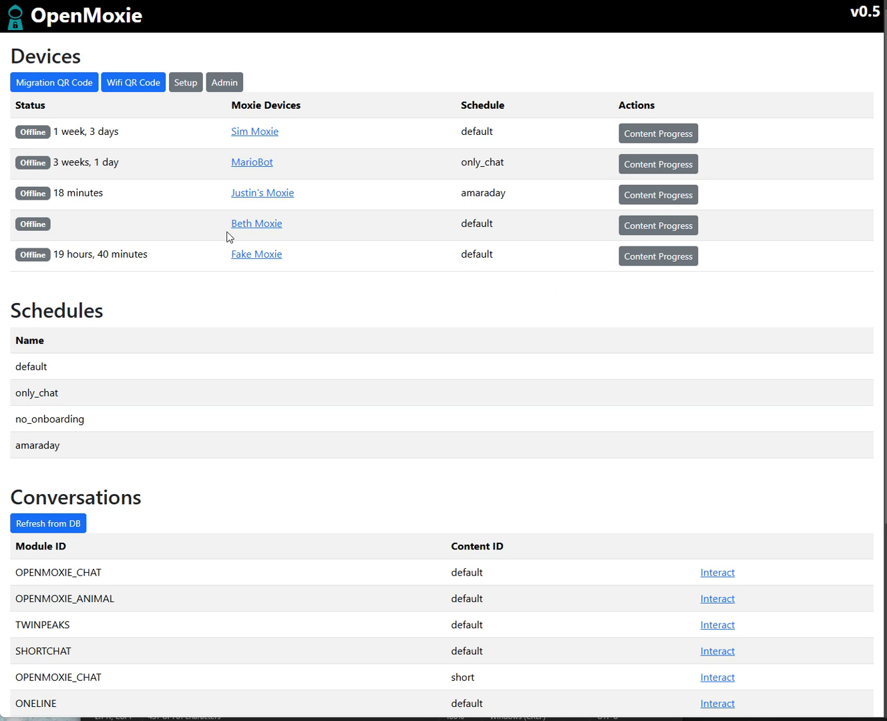
Refresh the conversations from the database and check the list for the AMARA modules.
{"action": "scroll", "coordinate": [295, 294], "scroll_direction": "down", "scroll_amount": 3}
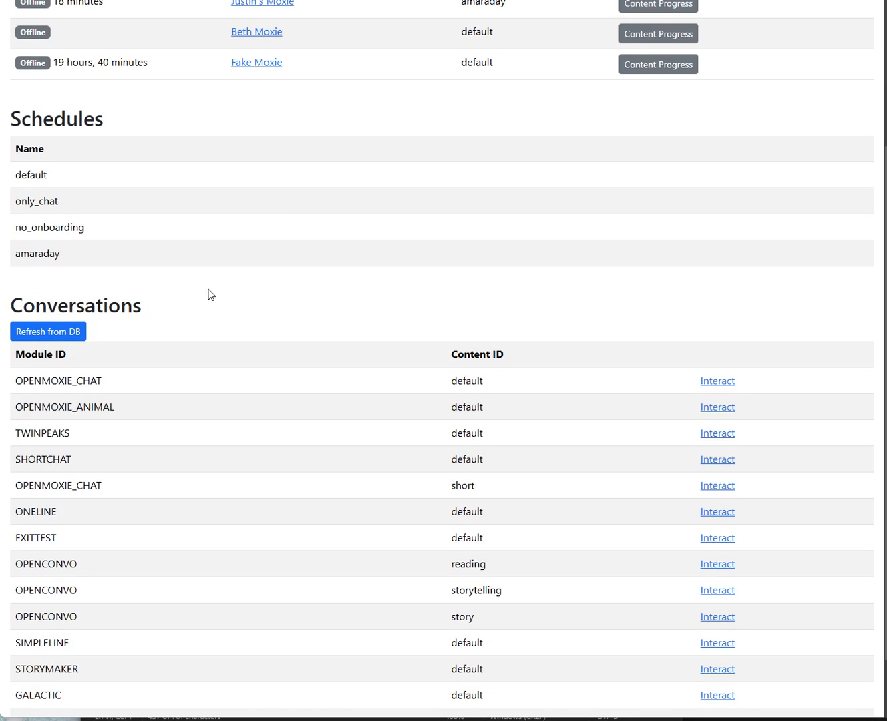
{"action": "left_click", "coordinate": [51, 332]}
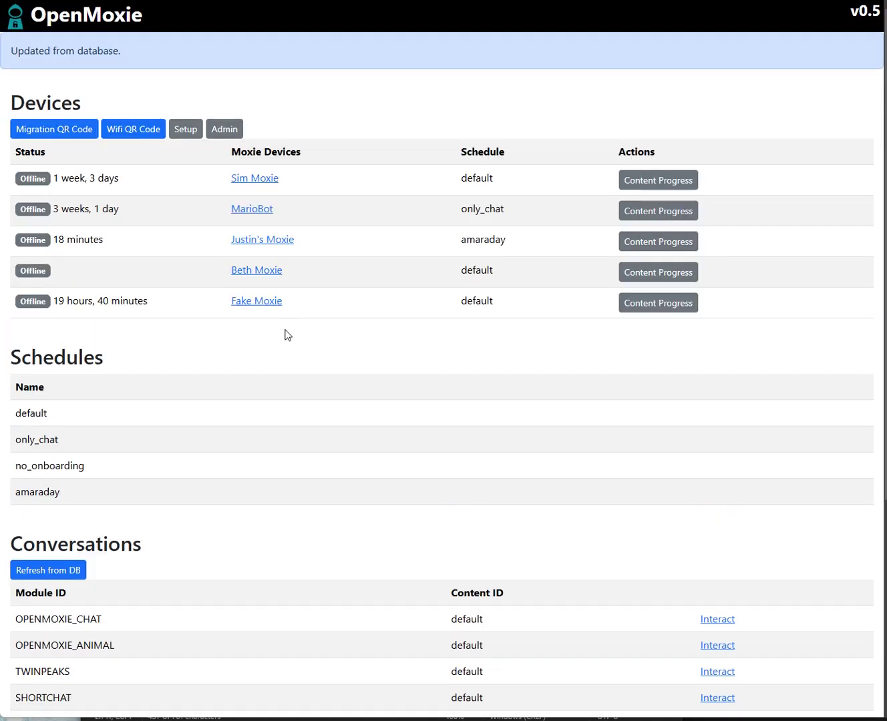
{"action": "scroll", "coordinate": [287, 333], "scroll_direction": "down", "scroll_amount": 5}
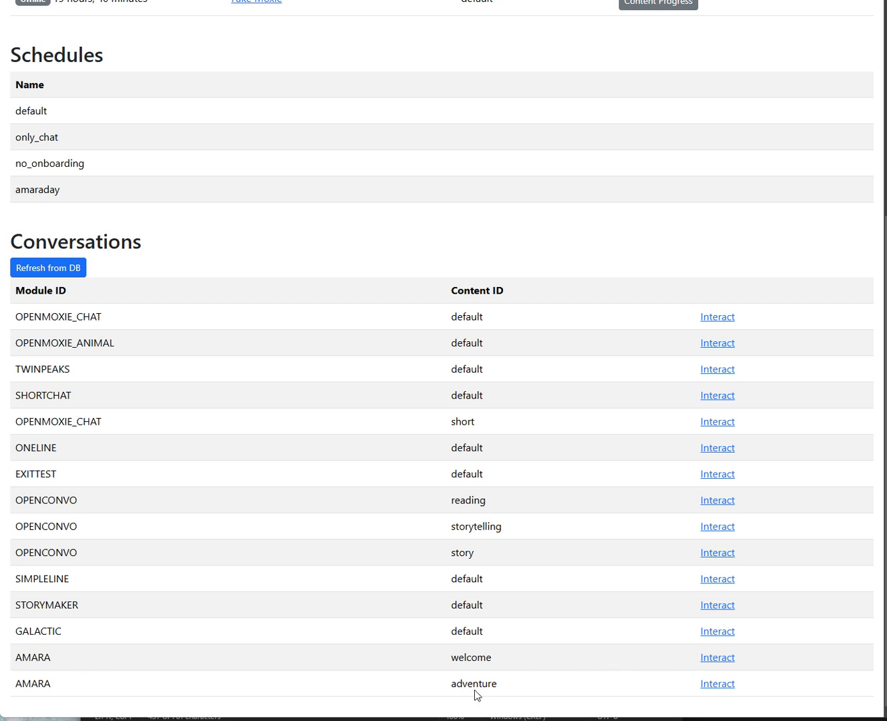
Preview the AMARA welcome chat, and test the AMARA adventure chat by sending "lets go to the river".
{"action": "left_click", "coordinate": [714, 657]}
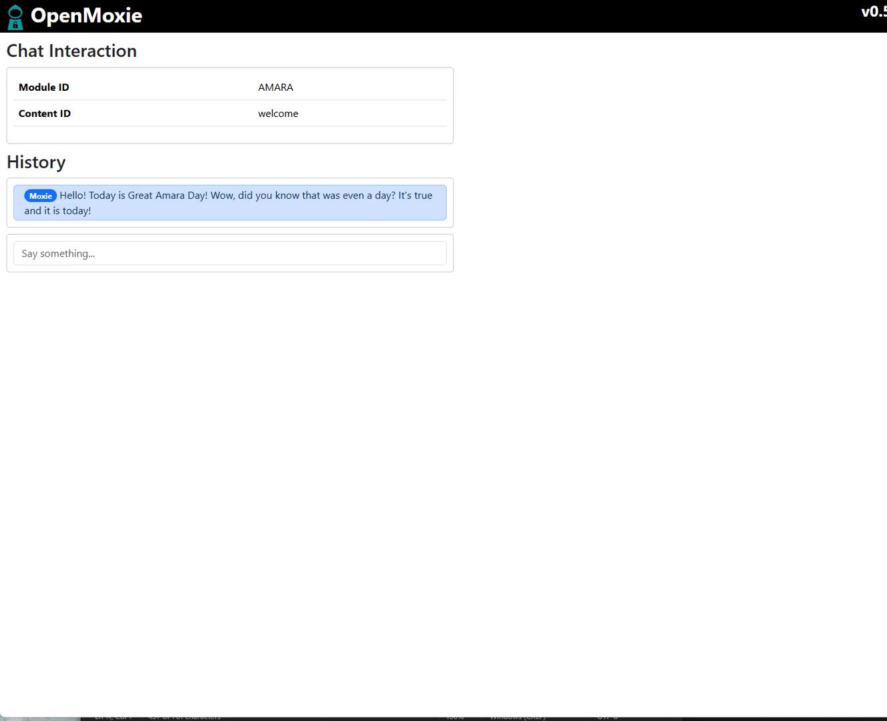
{"action": "key", "text": "alt+Left"}
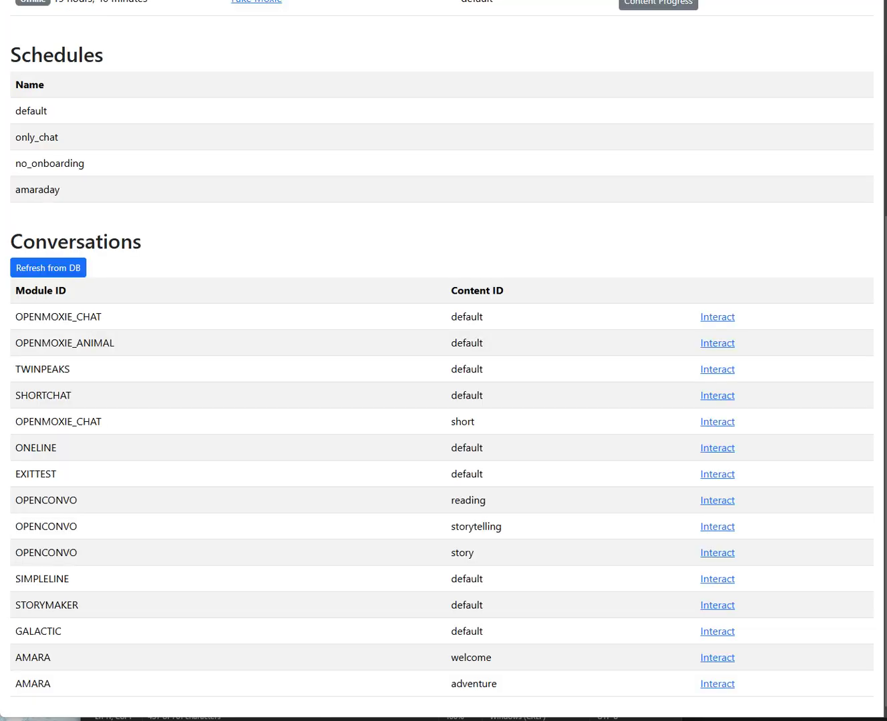
{"action": "left_click", "coordinate": [729, 685]}
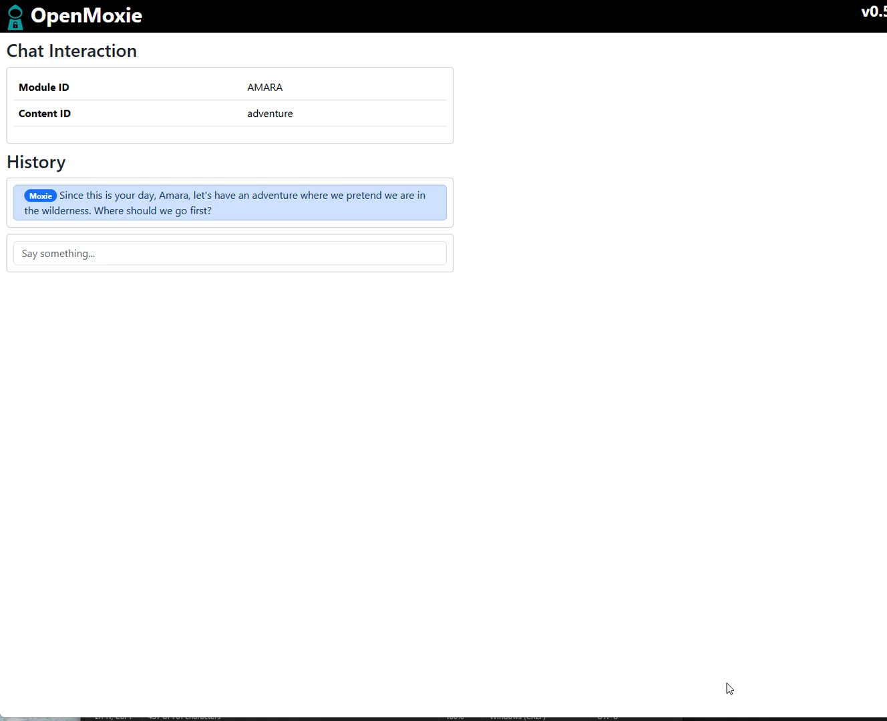
{"action": "left_click", "coordinate": [193, 257]}
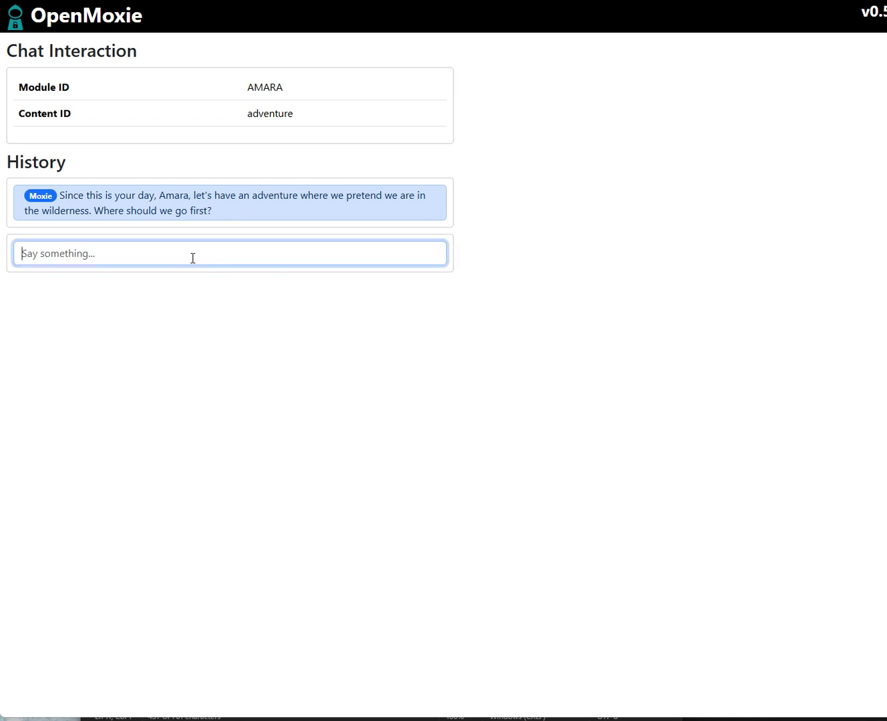
{"action": "type", "text": "lets go to the river"}
{"action": "key", "text": "Return"}
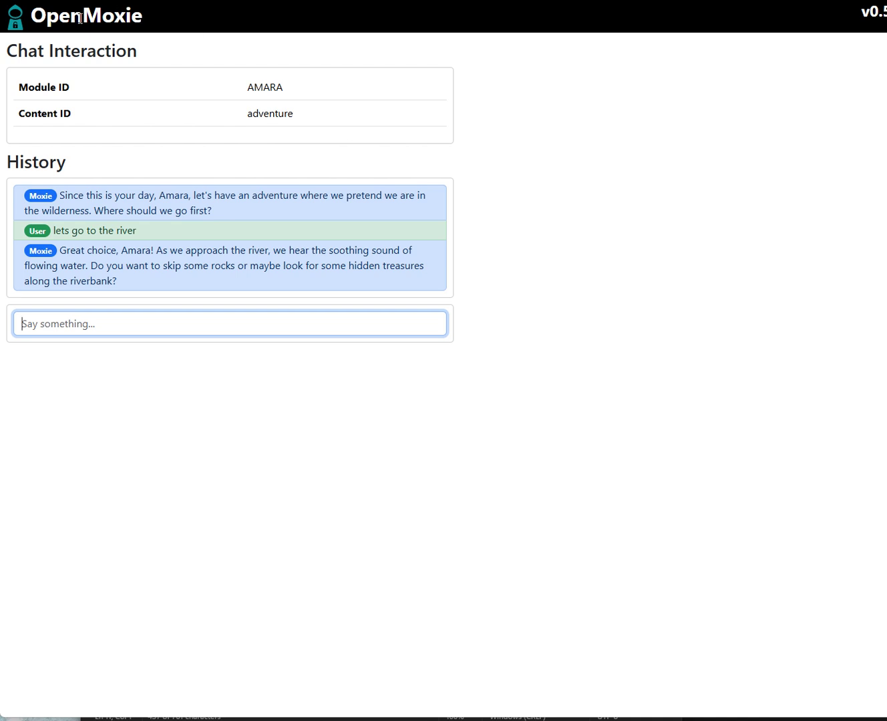
Return to the OpenMoxie overview and review the device schedules and the AMARA conversations.
{"action": "left_click", "coordinate": [15, 26]}
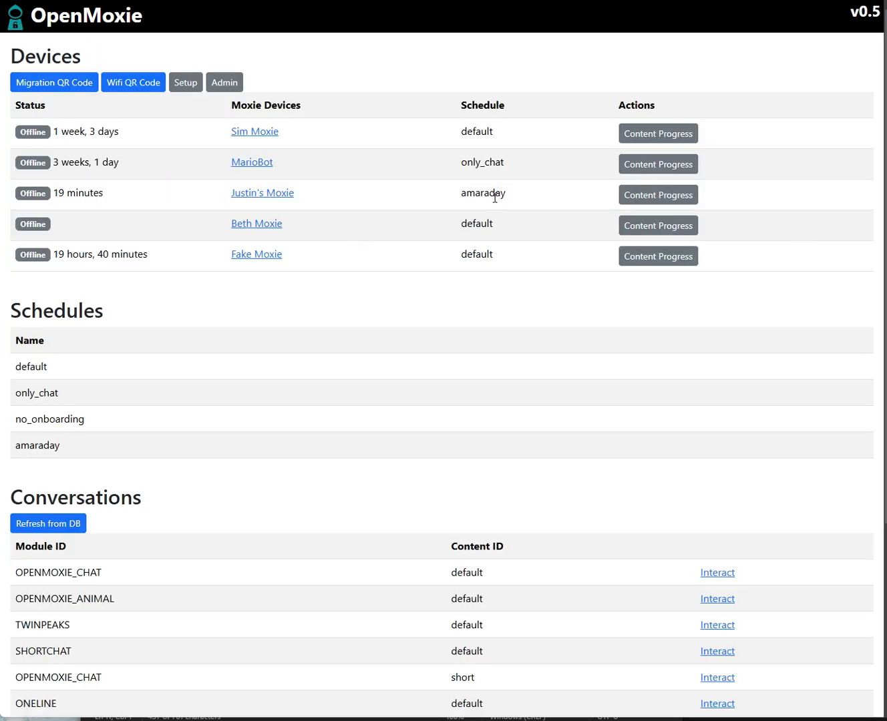
{"action": "scroll", "coordinate": [167, 638], "scroll_direction": "down", "scroll_amount": 4}
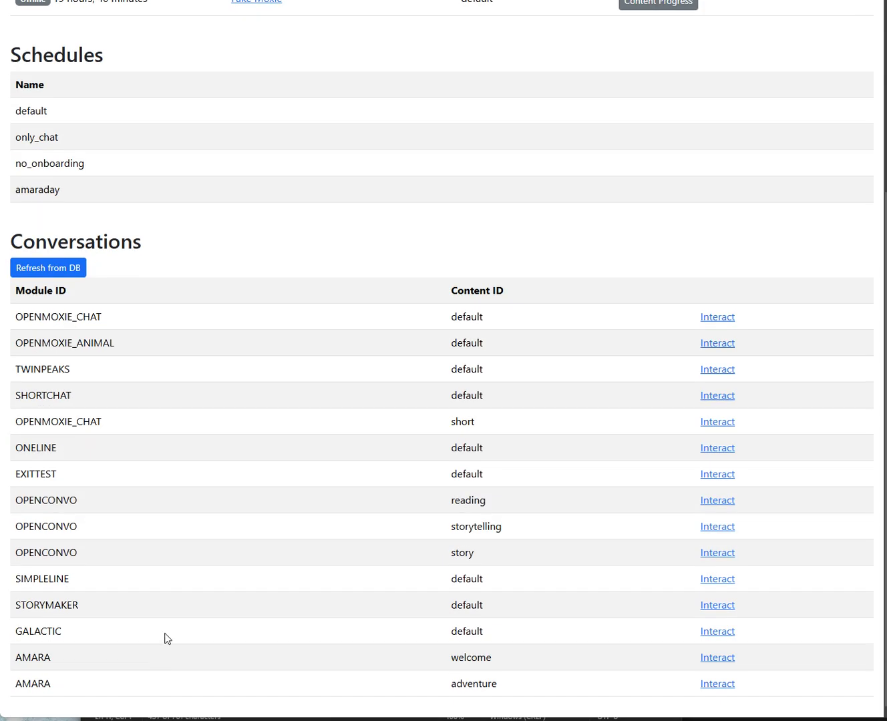
{"action": "scroll", "coordinate": [439, 365], "scroll_direction": "up", "scroll_amount": 4}
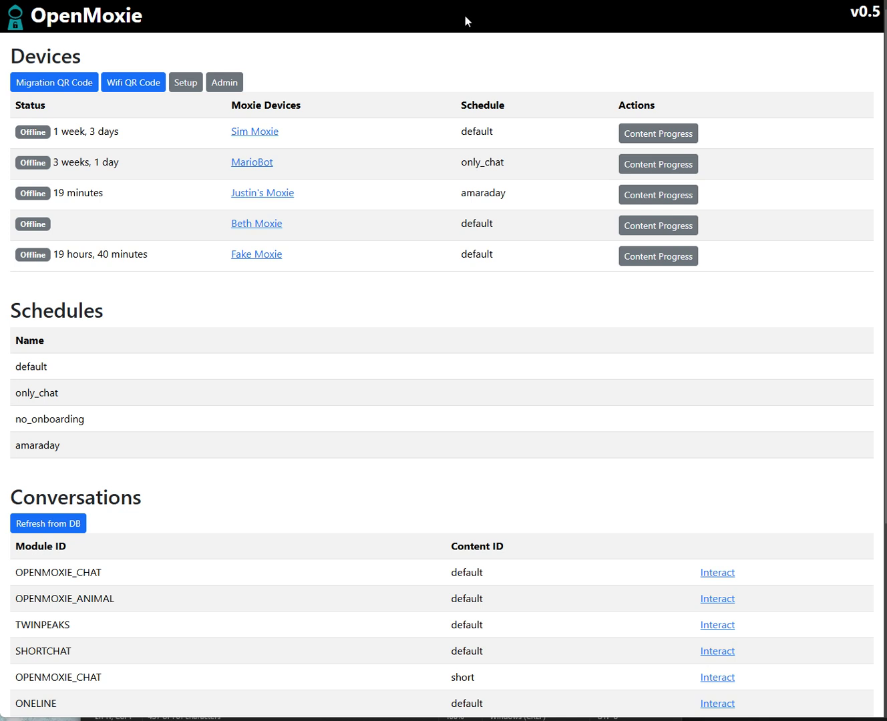
Examine the robot config and robot settings of the device on the amaraday schedule in administration, and return to the main site.
{"action": "left_click", "coordinate": [223, 83]}
{"action": "left_click", "coordinate": [62, 230]}
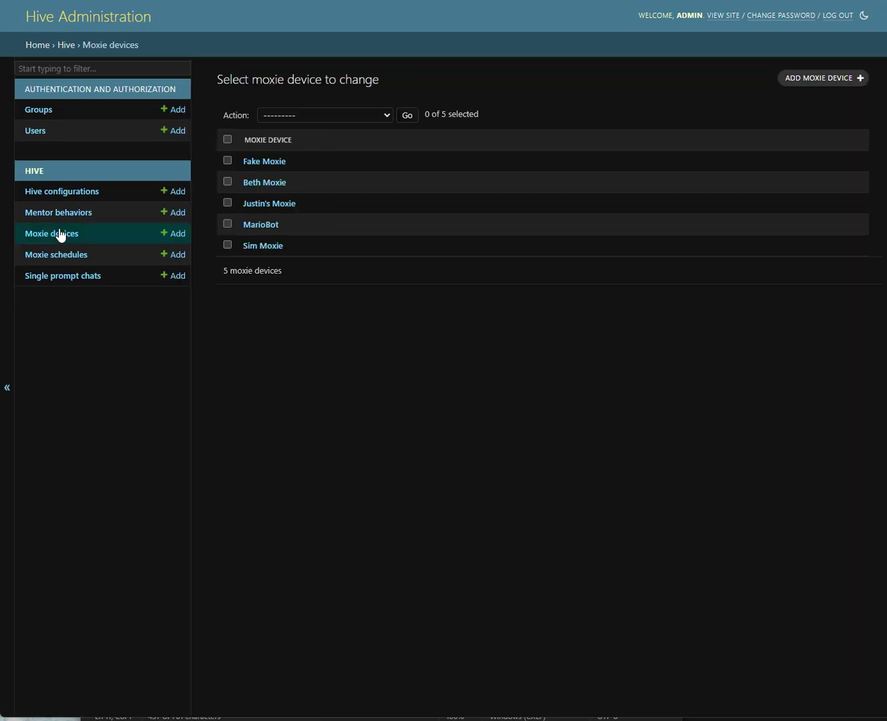
{"action": "left_click", "coordinate": [262, 209]}
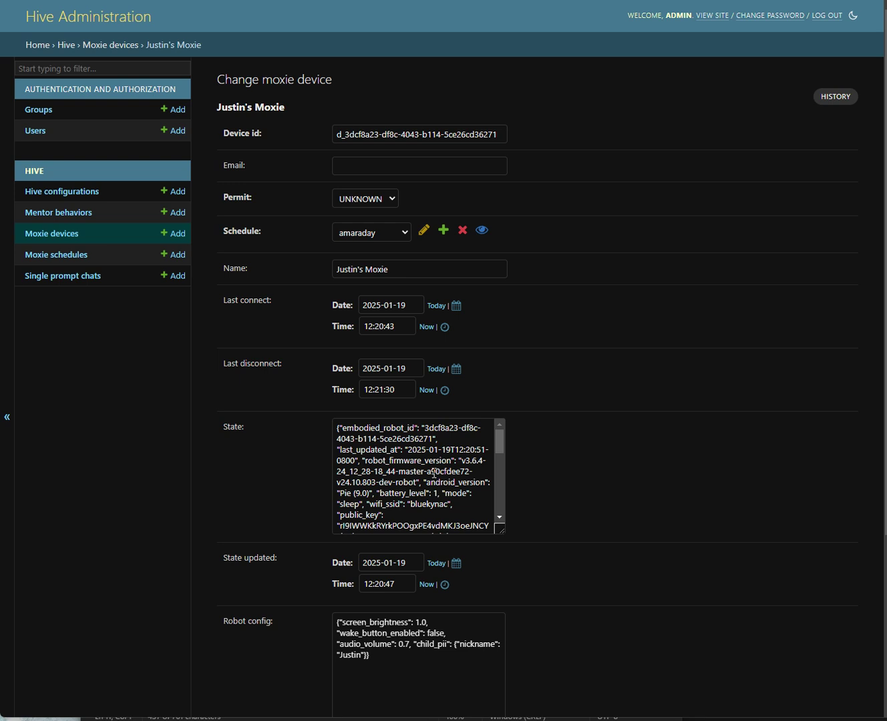
{"action": "scroll", "coordinate": [433, 473], "scroll_direction": "down", "scroll_amount": 4}
{"action": "left_click", "coordinate": [414, 518]}
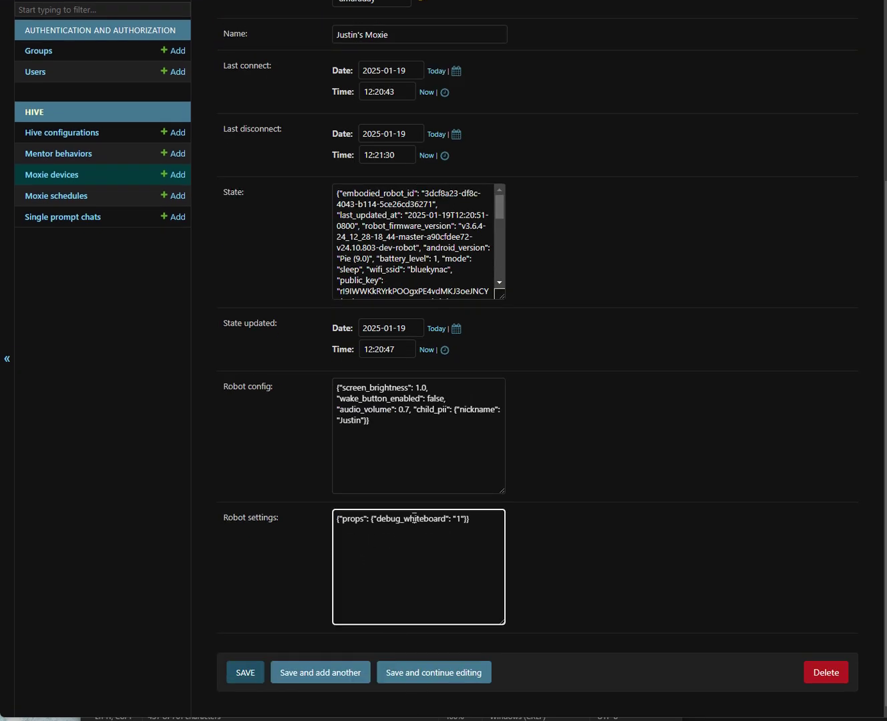
{"action": "double_click", "coordinate": [414, 518]}
{"action": "left_click", "coordinate": [410, 519]}
{"action": "scroll", "coordinate": [589, 211], "scroll_direction": "up", "scroll_amount": 3}
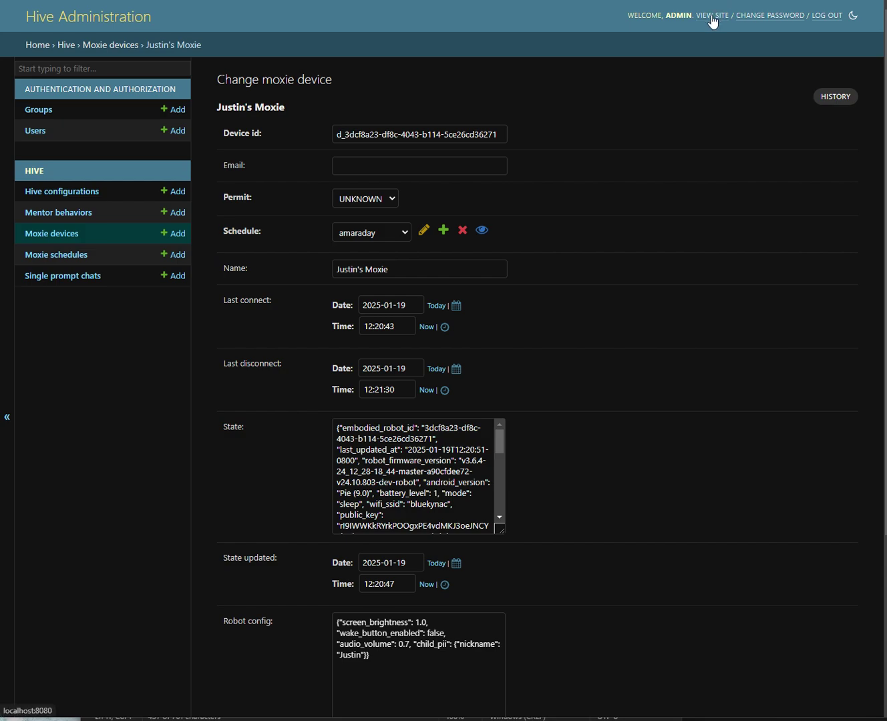
{"action": "left_click", "coordinate": [712, 22]}
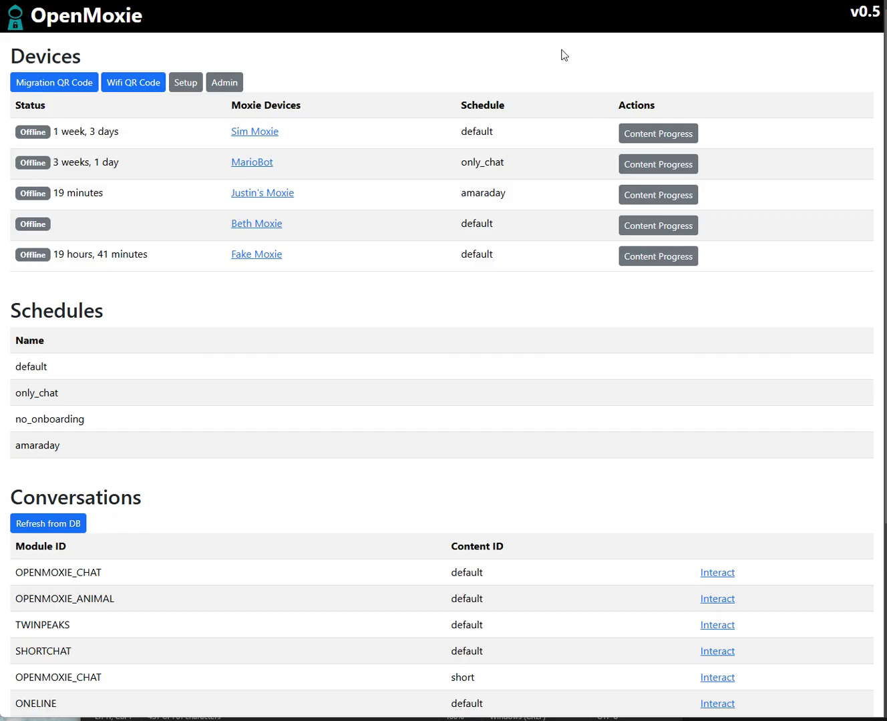